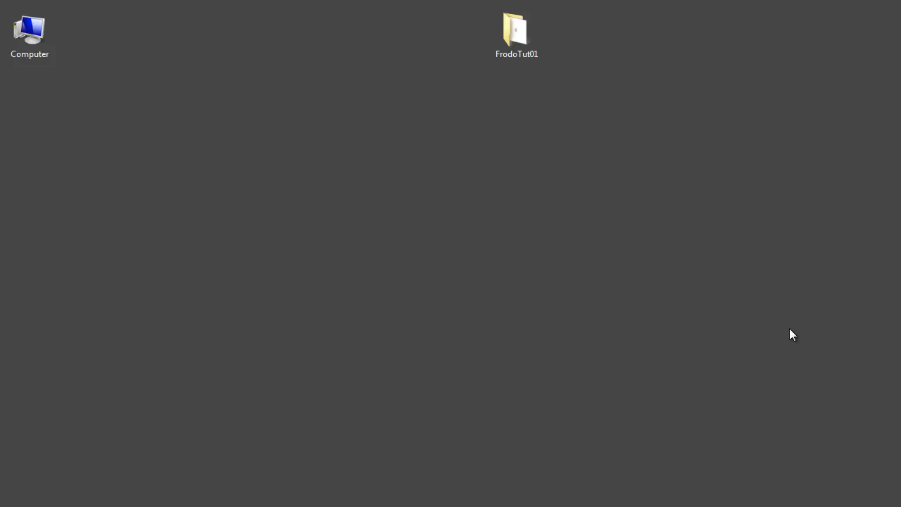
- Open the FrodoTut01 folder and extract VoxCommando Setup 0980.exe into that same folder
{"action": "double_click", "coordinate": [514, 32]}
{"action": "left_click_drag", "start_coordinate": [347, 9], "coordinate": [343, 30]}
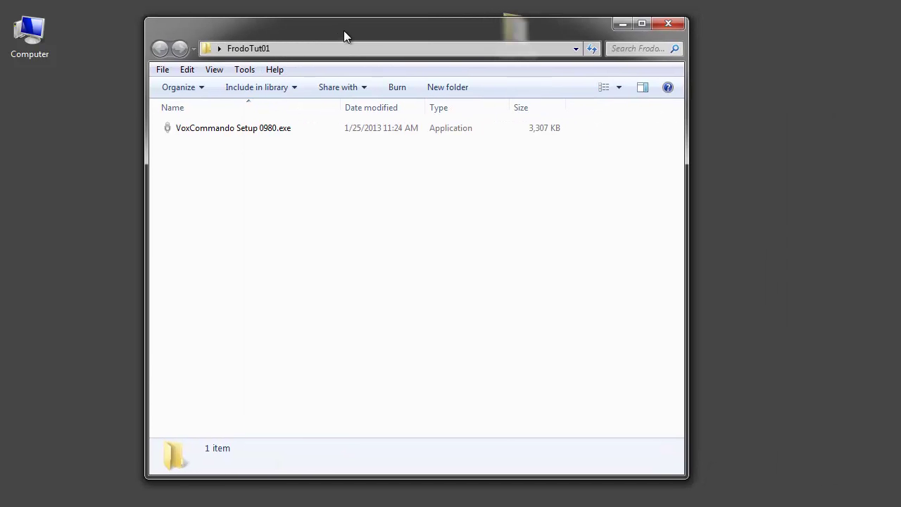
{"action": "left_click", "coordinate": [197, 128]}
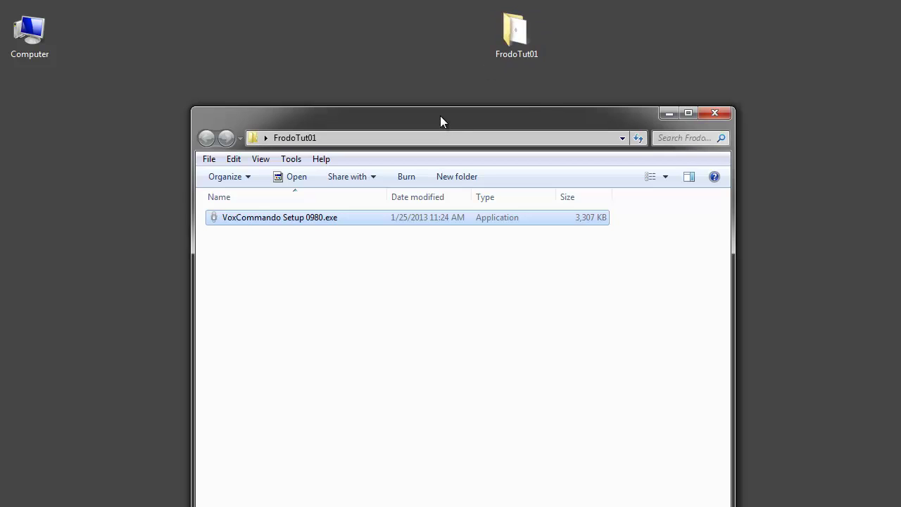
{"action": "left_click_drag", "start_coordinate": [441, 120], "coordinate": [422, 50]}
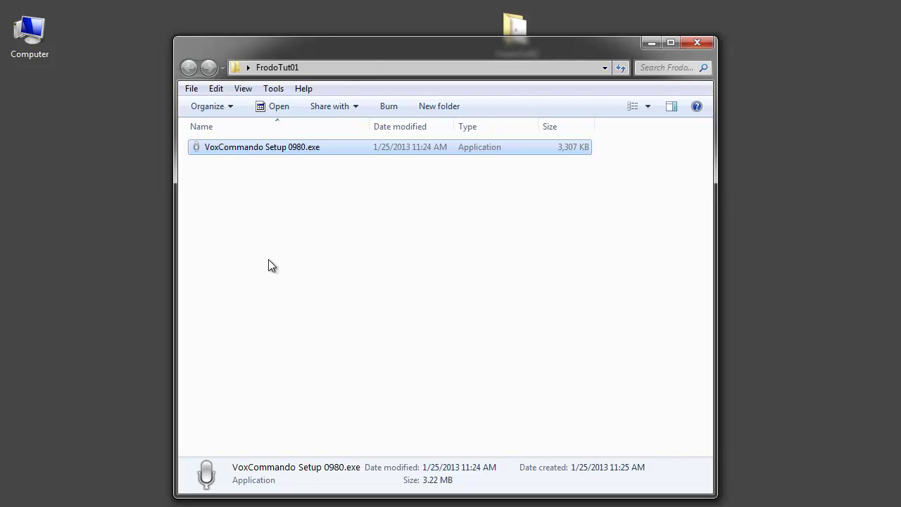
{"action": "double_click", "coordinate": [227, 148]}
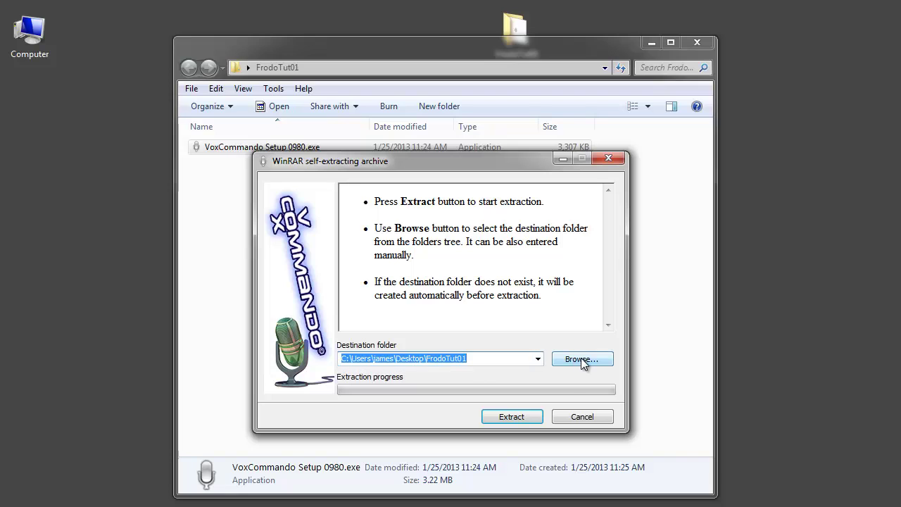
{"action": "left_click", "coordinate": [520, 420]}
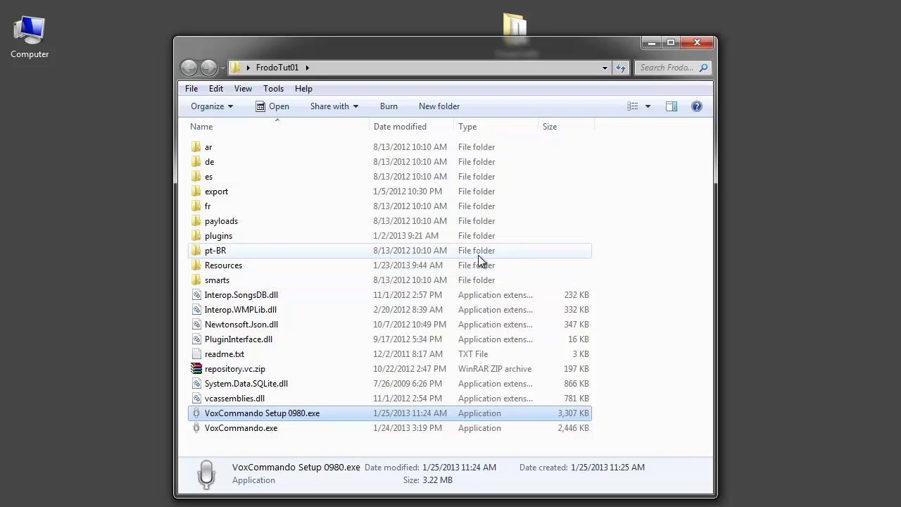
- Select repository.vc.zip in the extracted files, then switch to XBMC and open its system settings
{"action": "left_click", "coordinate": [476, 368]}
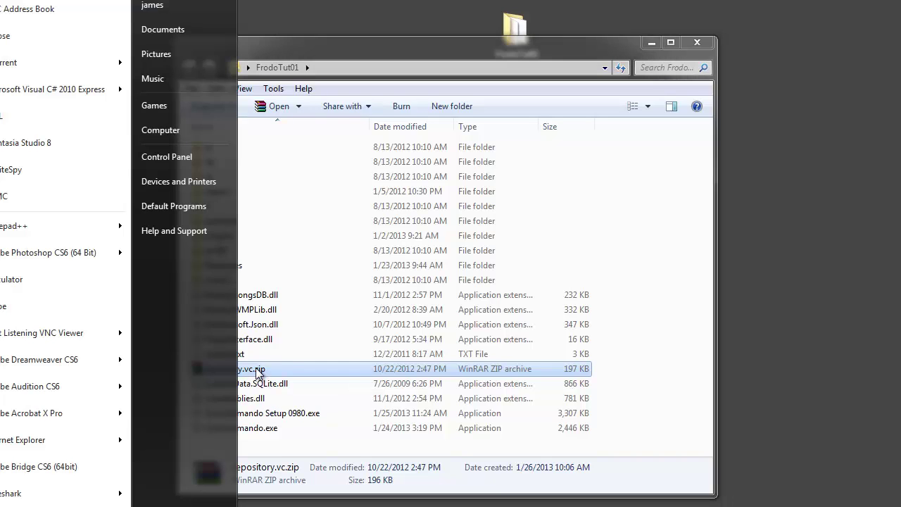
{"action": "double_click", "coordinate": [257, 370]}
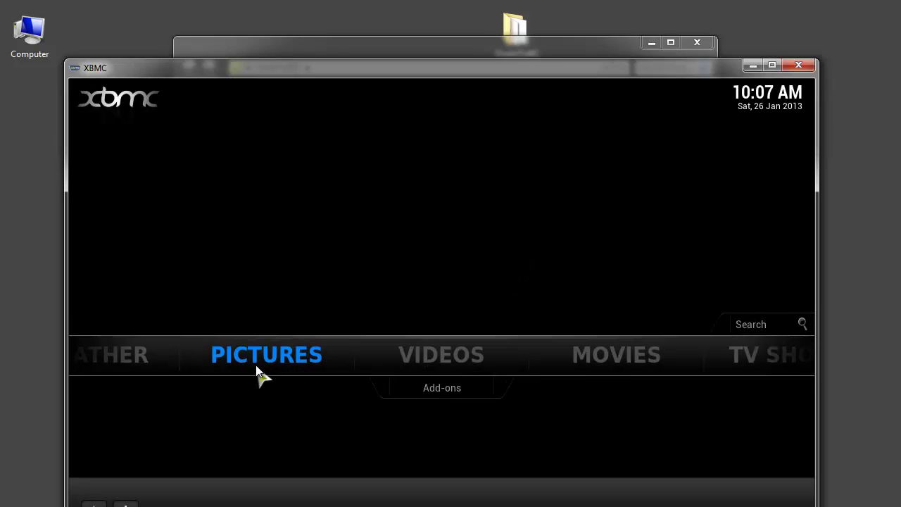
{"action": "left_click_drag", "start_coordinate": [330, 69], "coordinate": [332, 25]}
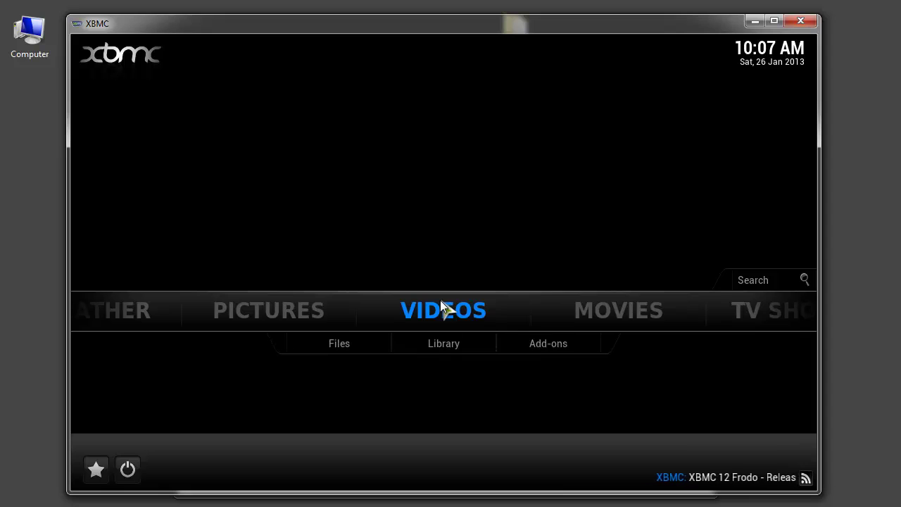
{"action": "key", "text": "Right"}
{"action": "key", "text": "Right"}
{"action": "key", "text": "Right"}
{"action": "key", "text": "Right"}
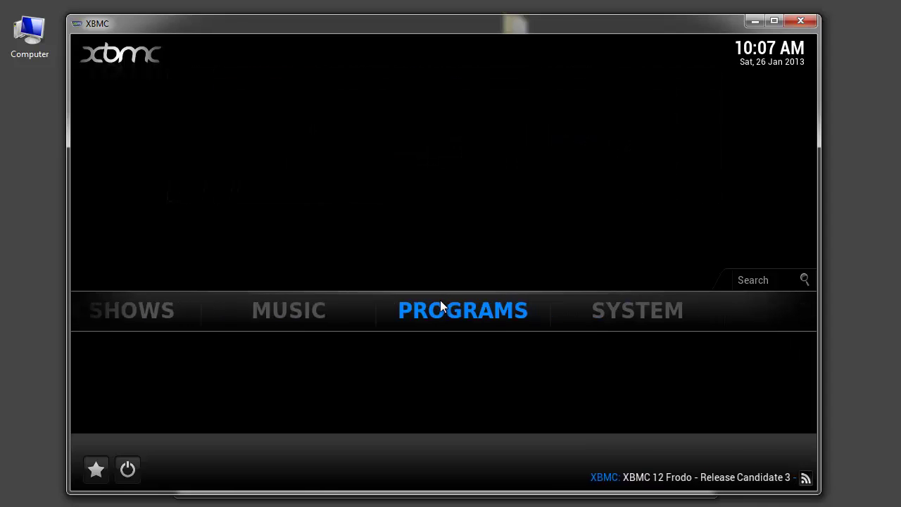
{"action": "key", "text": "Right"}
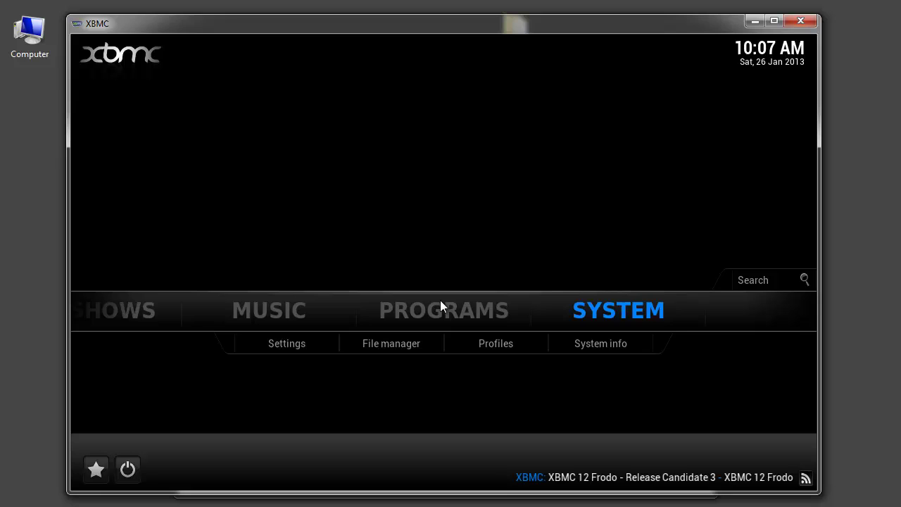
{"action": "key", "text": "Down"}
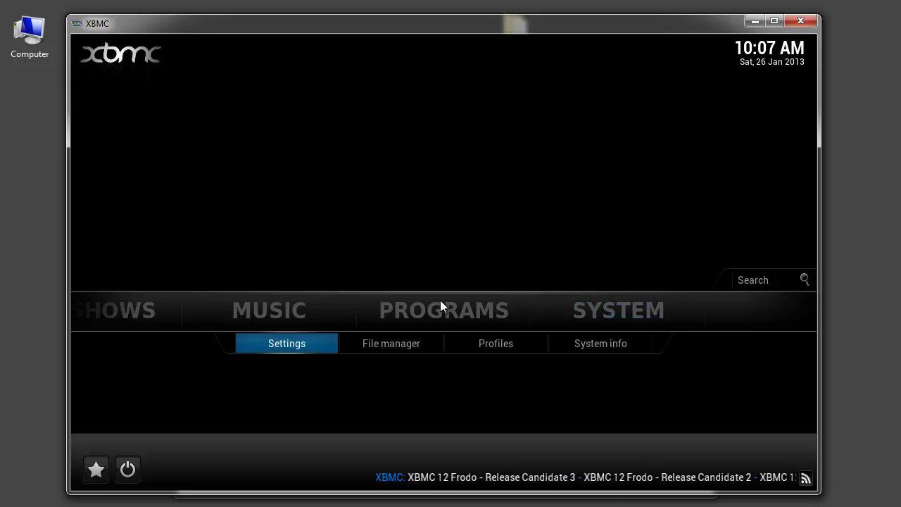
{"action": "key", "text": "Return"}
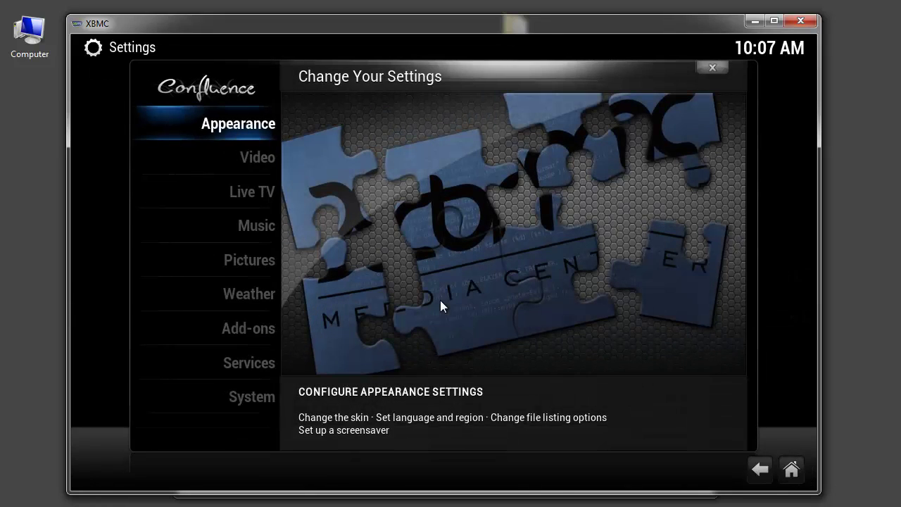
- Go to the add-ons settings and start installing an add-on from a zip file
{"action": "key", "text": "Down"}
{"action": "key", "text": "Down"}
{"action": "key", "text": "Down"}
{"action": "key", "text": "Down"}
{"action": "key", "text": "Down"}
{"action": "key", "text": "Down"}
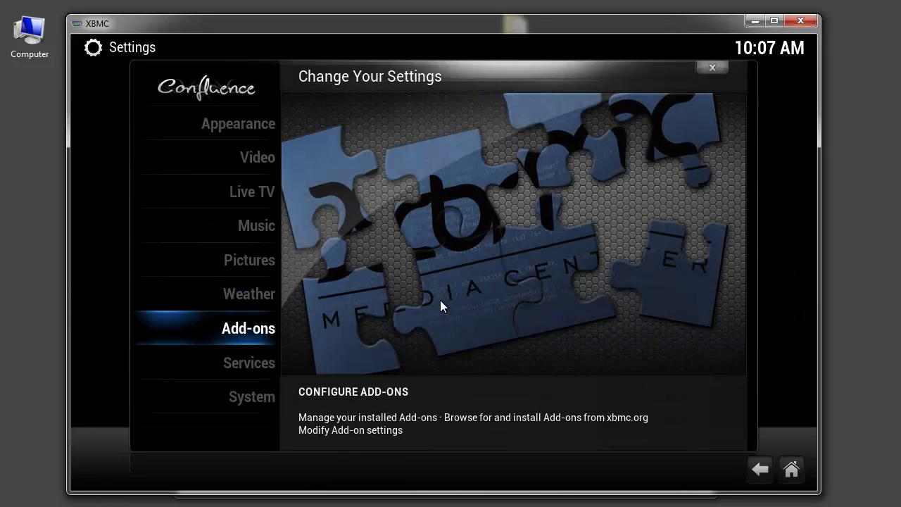
{"action": "key", "text": "Return"}
{"action": "key", "text": "Down"}
{"action": "key", "text": "Down"}
{"action": "key", "text": "Down"}
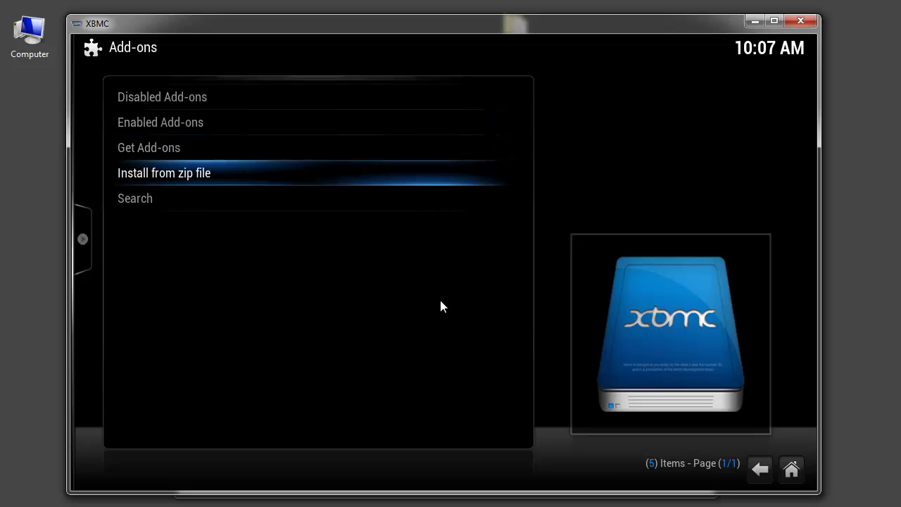
{"action": "key", "text": "Return"}
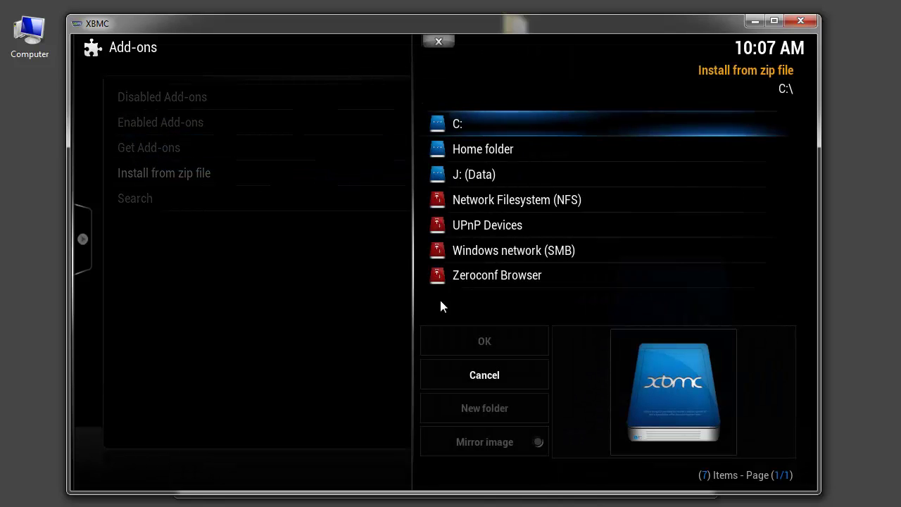
- Browse from drive C: through the Users folder to the FrodoTut01 folder on the user's Desktop
{"action": "key", "text": "Return"}
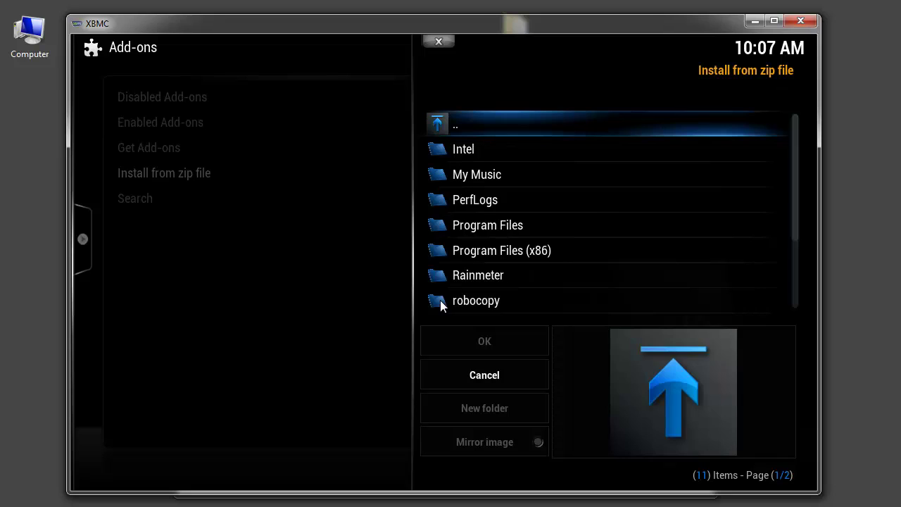
{"action": "scroll", "coordinate": [440, 299], "scroll_direction": "down", "scroll_amount": 2}
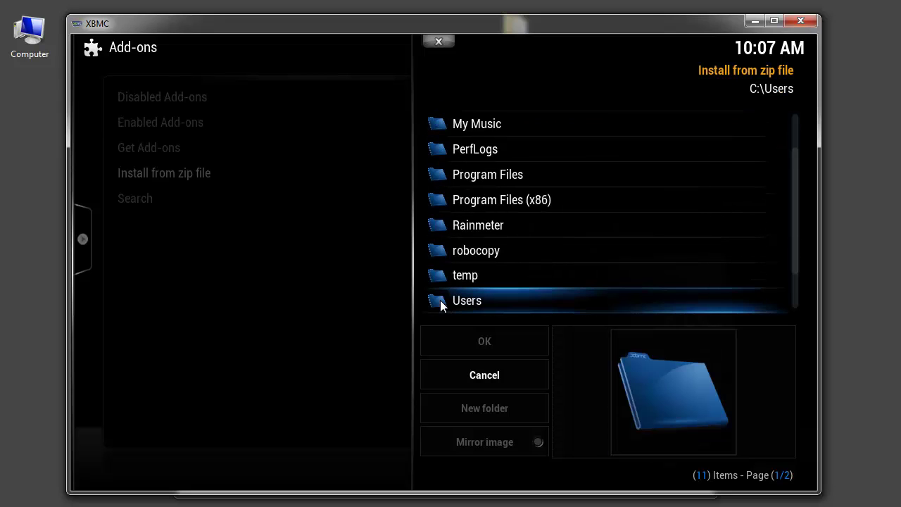
{"action": "key", "text": "Return"}
{"action": "key", "text": "Down"}
{"action": "key", "text": "Return"}
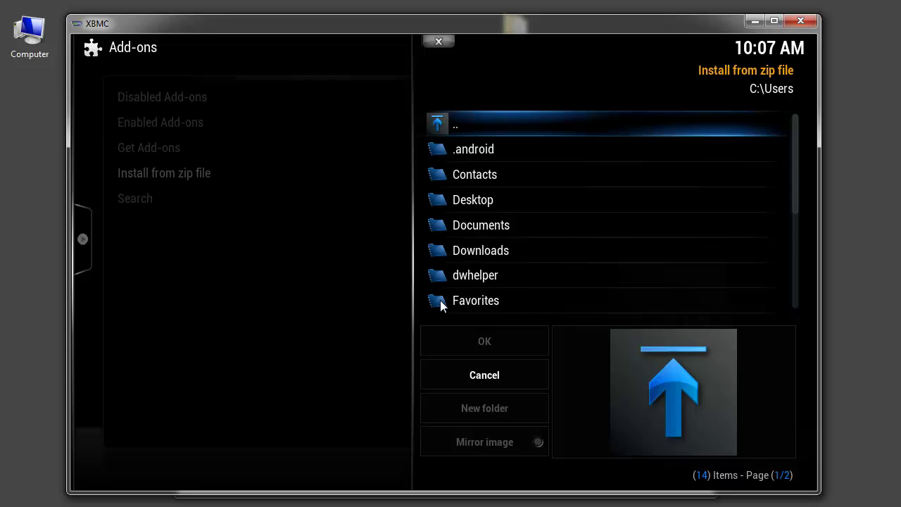
{"action": "key", "text": "Down"}
{"action": "key", "text": "Down"}
{"action": "key", "text": "Down"}
{"action": "key", "text": "Return"}
{"action": "key", "text": "Down"}
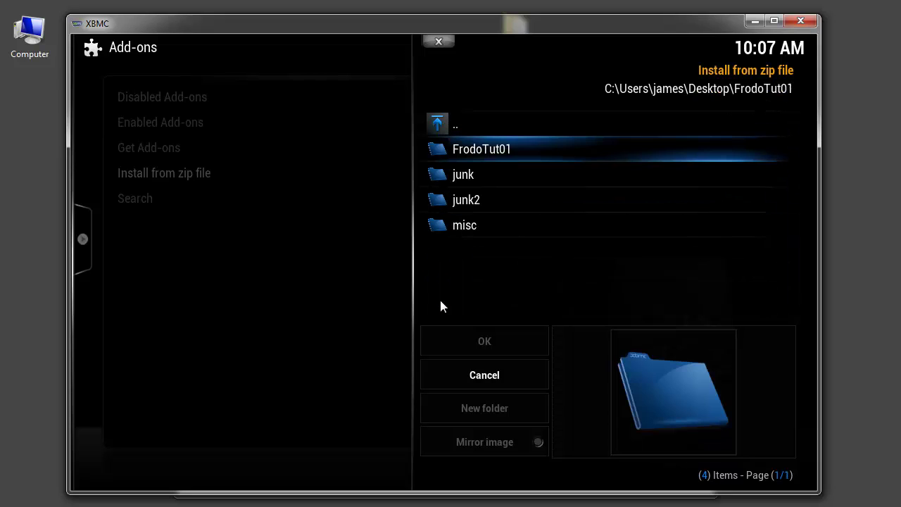
{"action": "key", "text": "Return"}
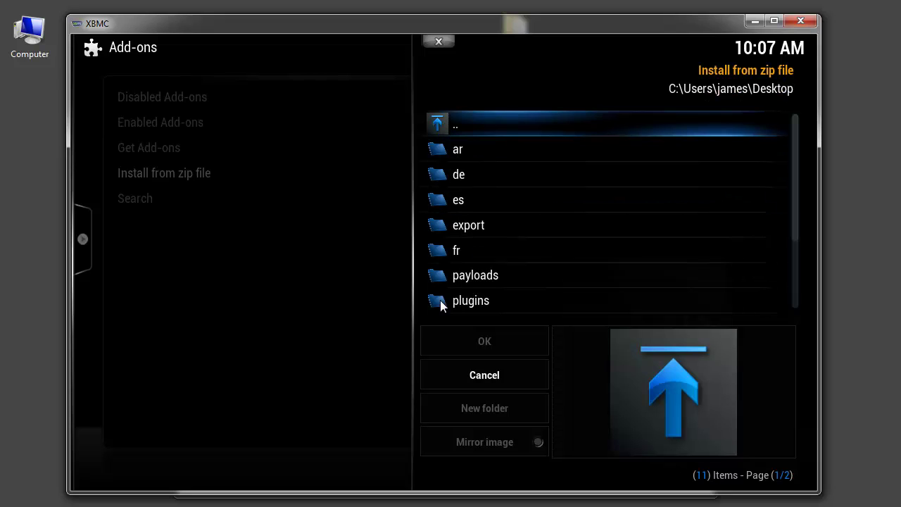
- Install the VoxCommando add-on repository from repository.vc.zip
{"action": "key", "text": "Up"}
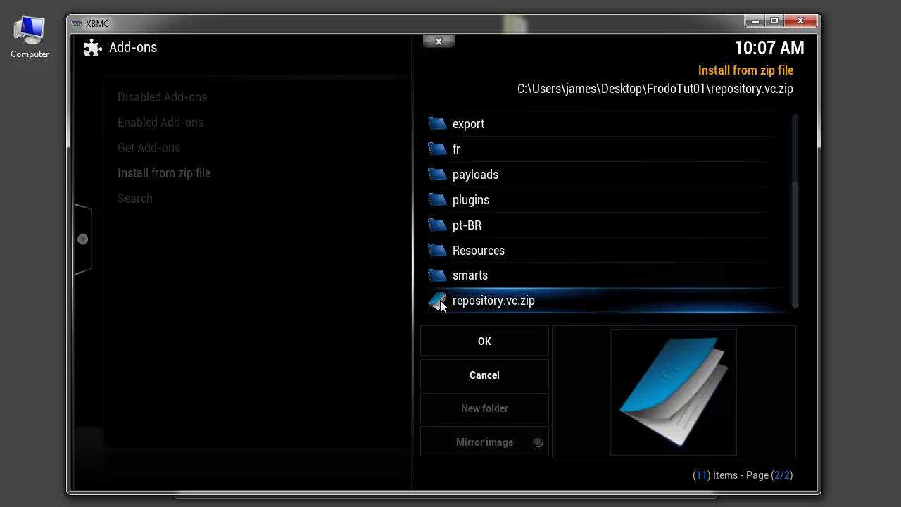
{"action": "key", "text": "Up"}
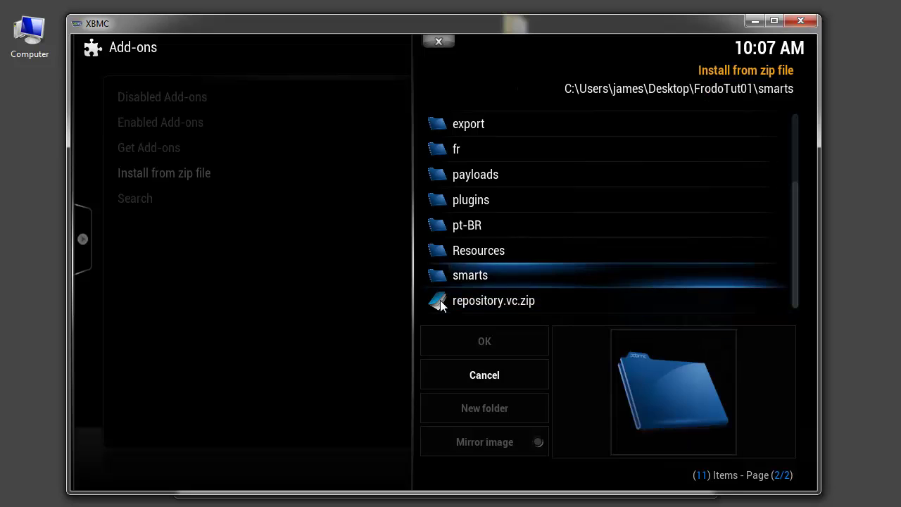
{"action": "key", "text": "Down"}
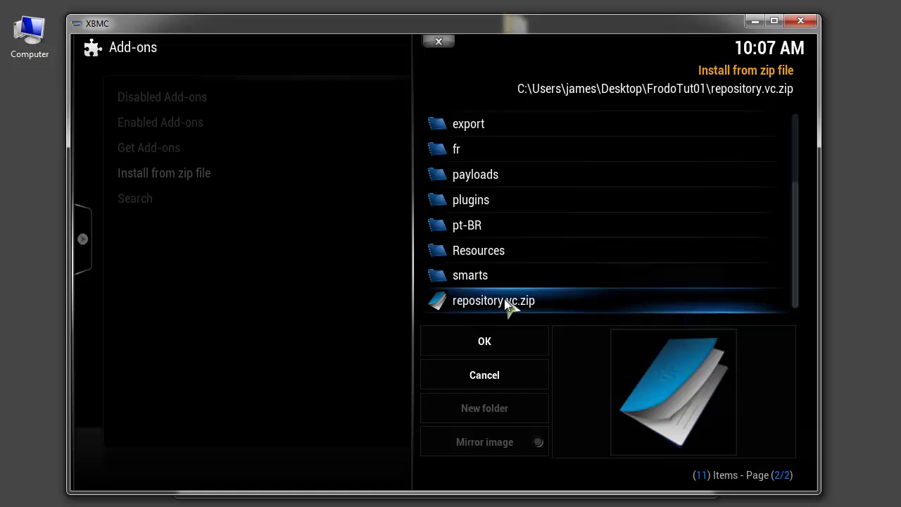
{"action": "left_click", "coordinate": [490, 340]}
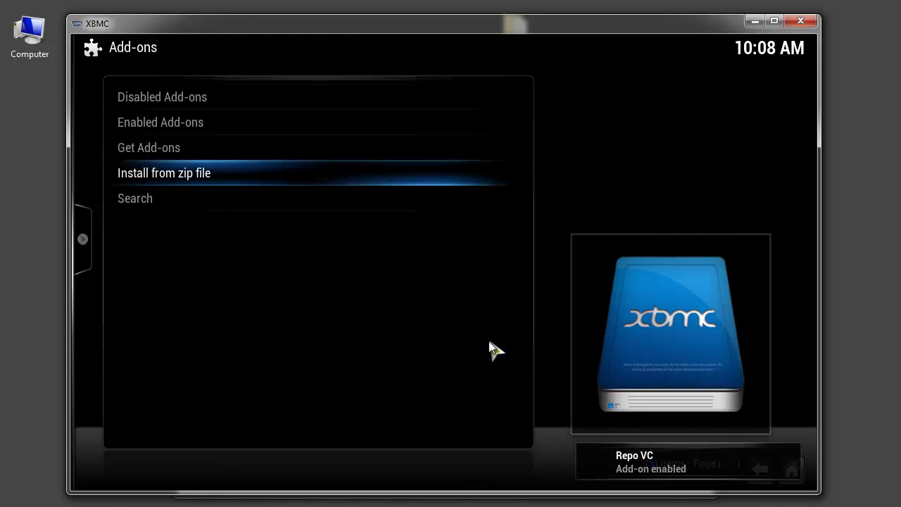
- Install the VoxCommando Tools program add-on from the Repo VC repository and close XBMC
{"action": "left_click", "coordinate": [155, 147]}
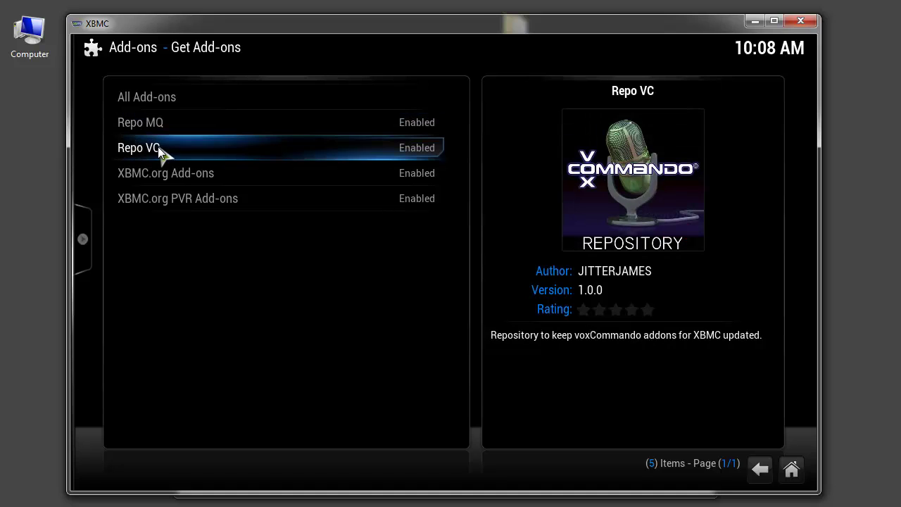
{"action": "left_click", "coordinate": [159, 147]}
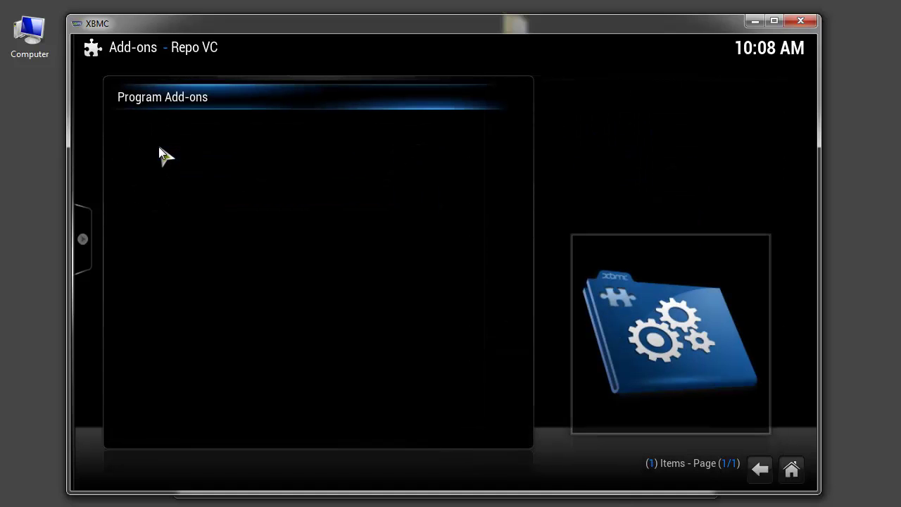
{"action": "left_click", "coordinate": [201, 99]}
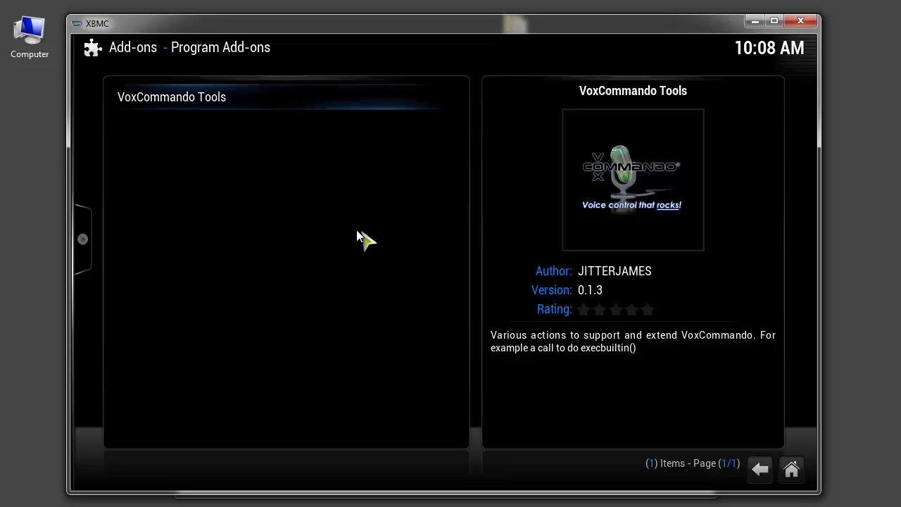
{"action": "left_click", "coordinate": [181, 102]}
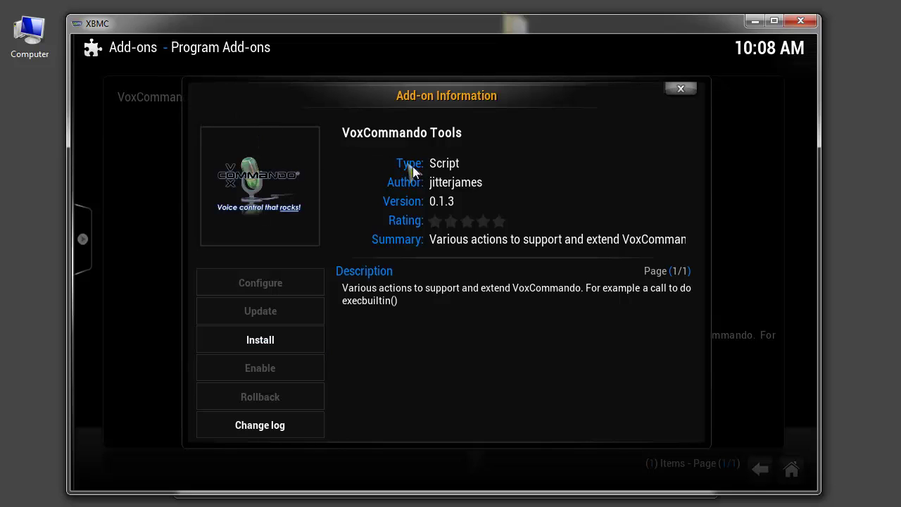
{"action": "left_click", "coordinate": [264, 340]}
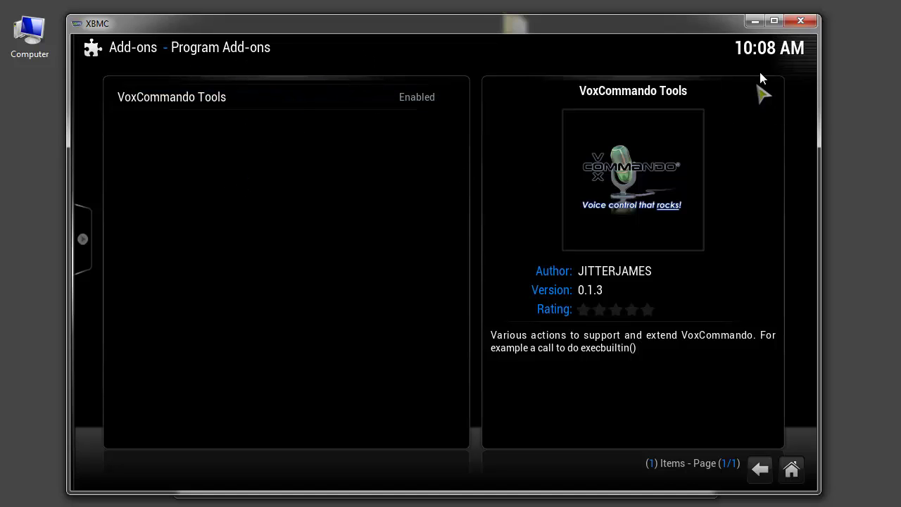
{"action": "left_click", "coordinate": [800, 21]}
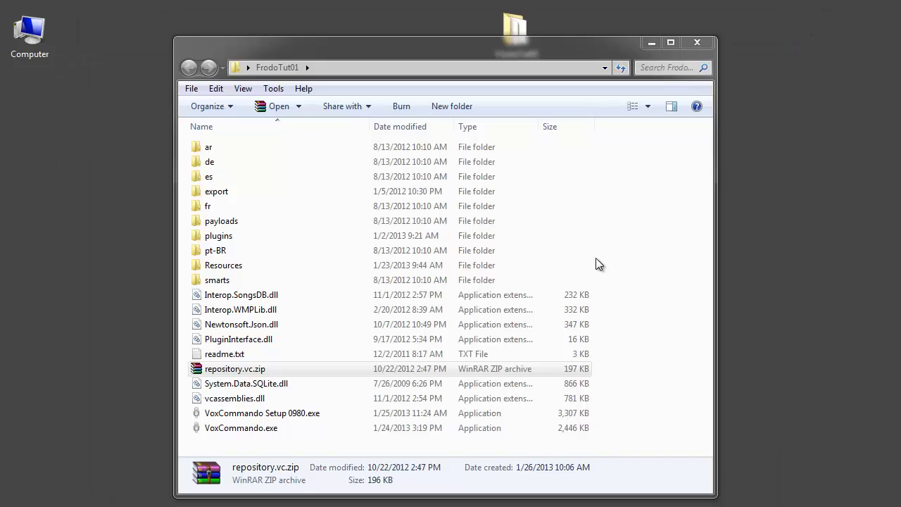
- Run VoxCommando.exe from the FrodoTut01 folder
{"action": "left_click", "coordinate": [253, 417]}
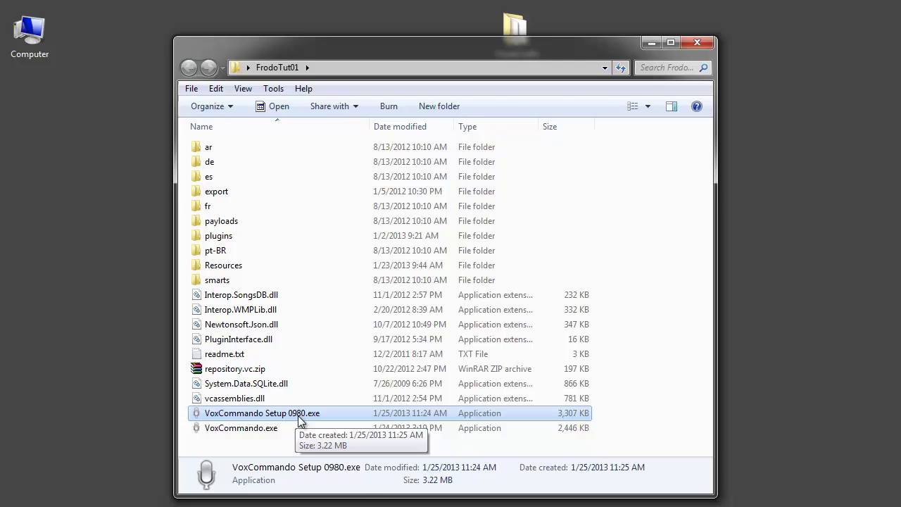
{"action": "left_click", "coordinate": [247, 430]}
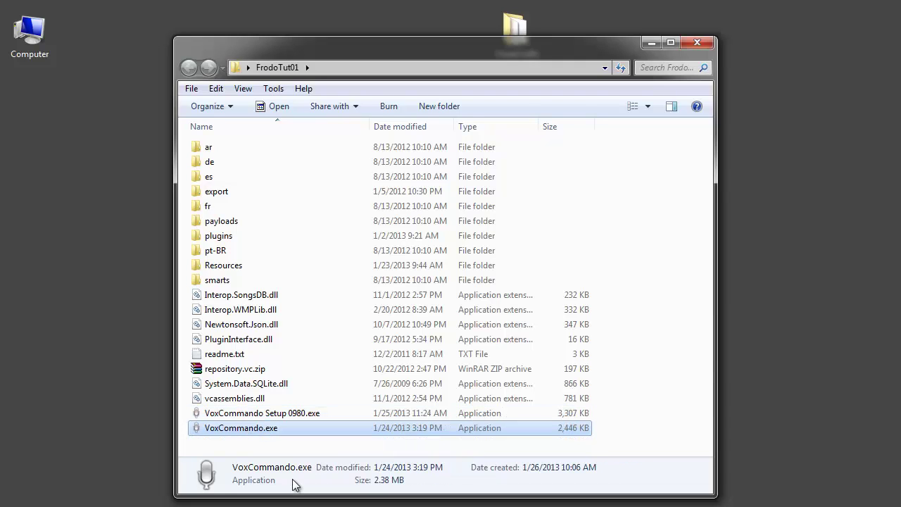
{"action": "double_click", "coordinate": [242, 427]}
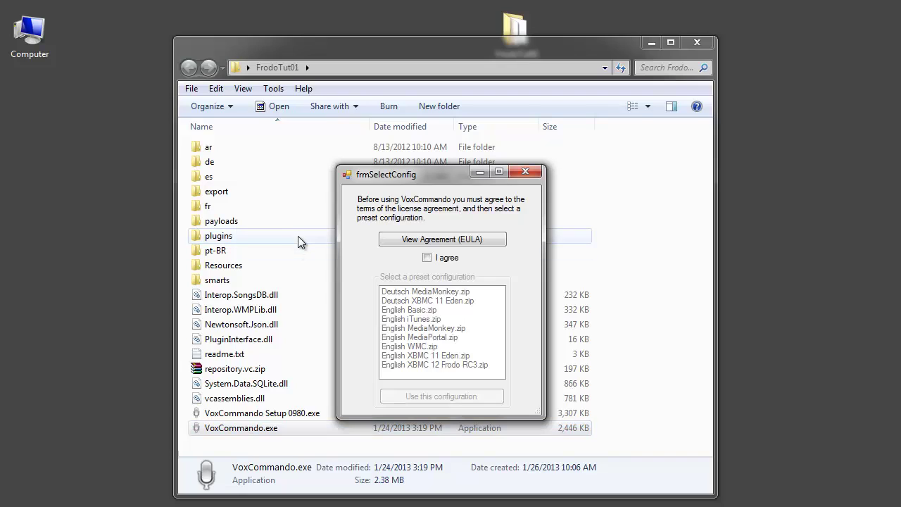
- Agree to the license terms and apply the English XBMC 12 Frodo RC3.zip preset configuration
{"action": "left_click", "coordinate": [427, 258]}
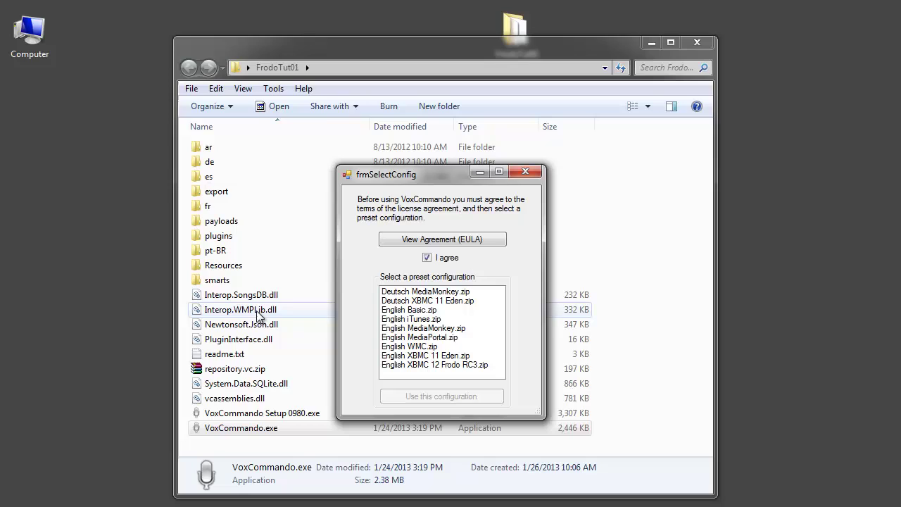
{"action": "left_click", "coordinate": [392, 365]}
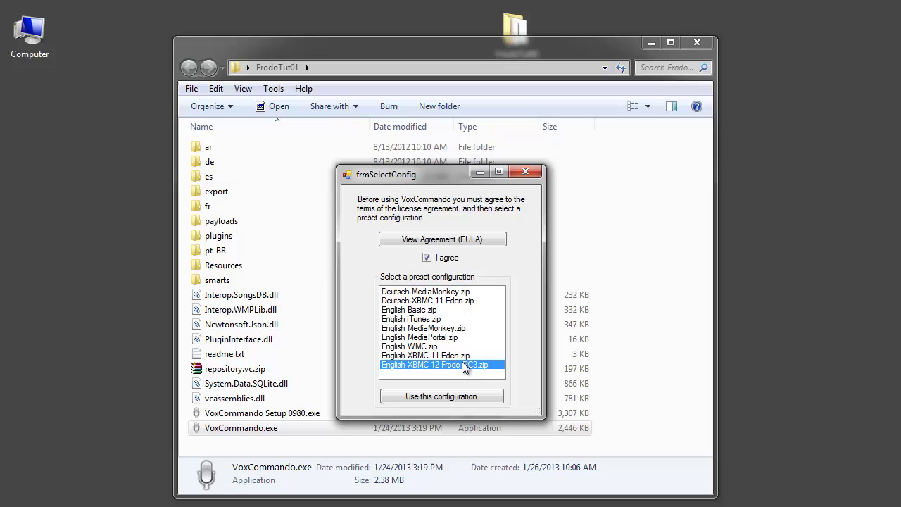
{"action": "left_click", "coordinate": [418, 397]}
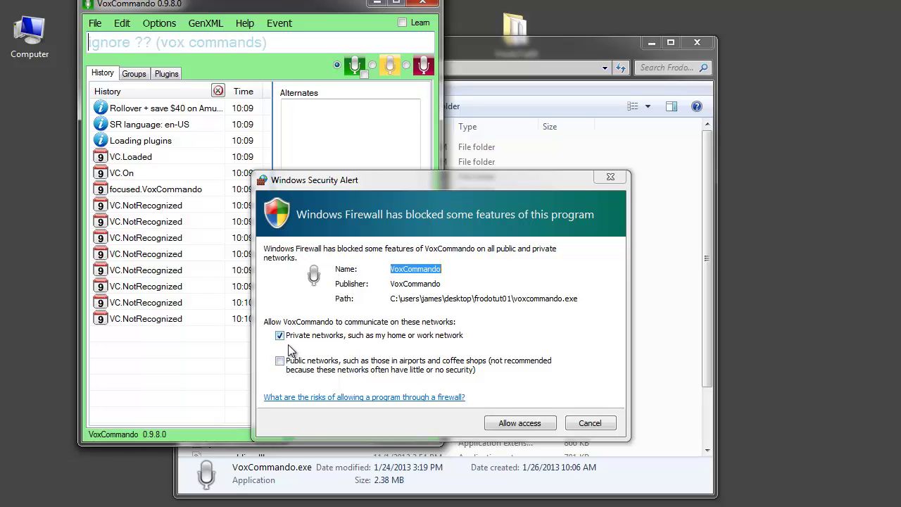
- Allow VoxCommando through the firewall on private networks and switch its voice listening off
{"action": "left_click", "coordinate": [513, 422]}
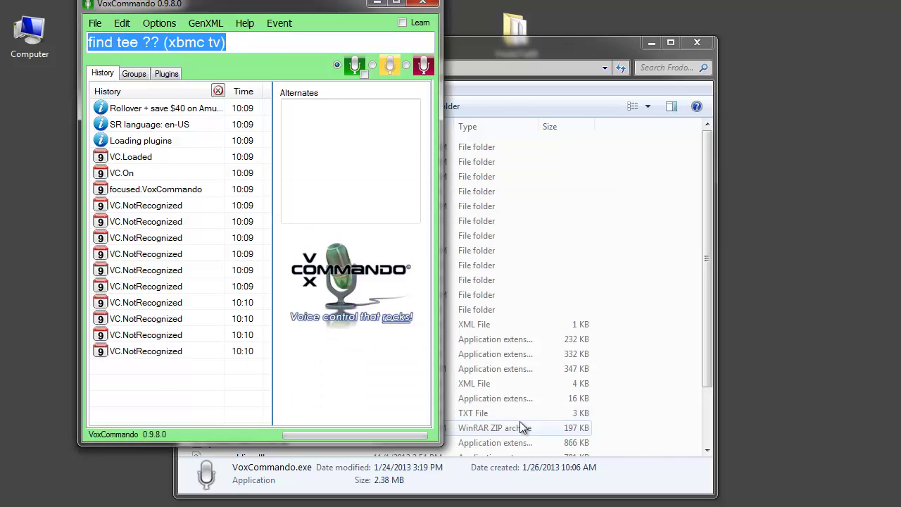
{"action": "left_click", "coordinate": [413, 66]}
{"action": "left_click_drag", "start_coordinate": [206, 5], "coordinate": [184, 30]}
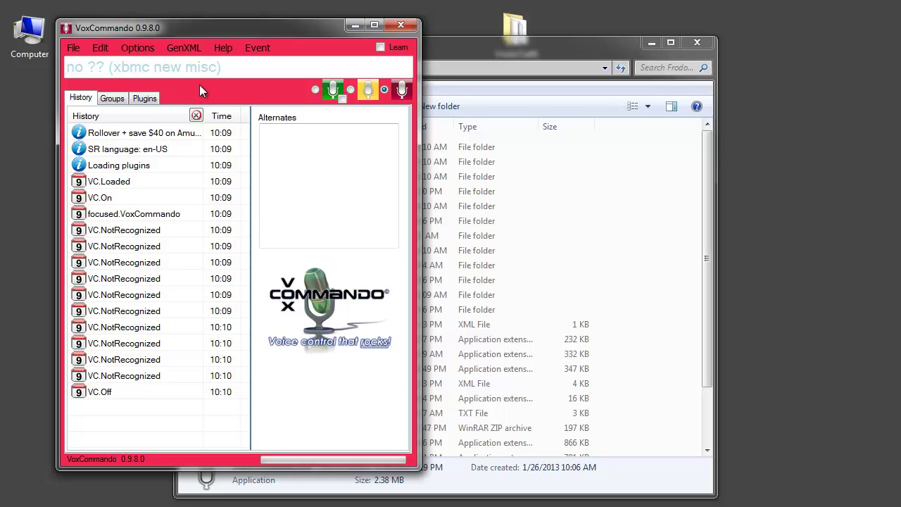
- Review the details of the active plugins audioendpoint, xjson and xsql
{"action": "left_click", "coordinate": [144, 99]}
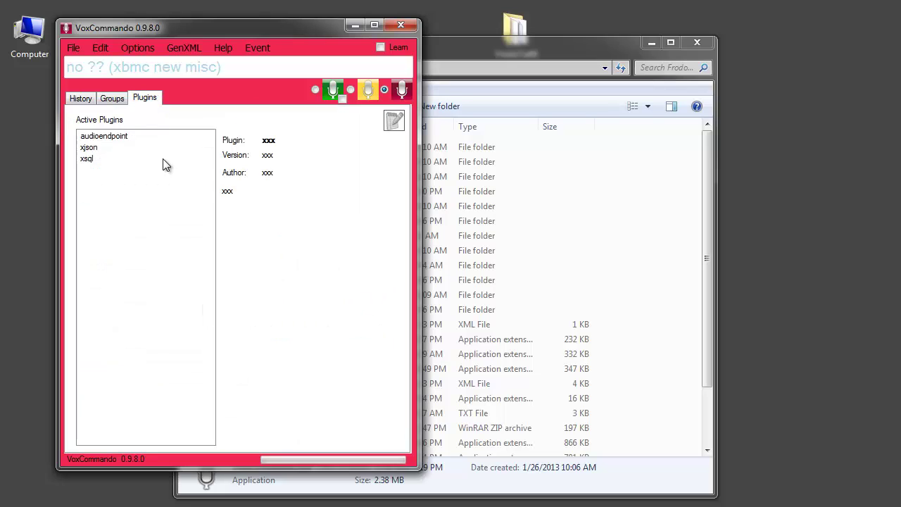
{"action": "left_click", "coordinate": [111, 137]}
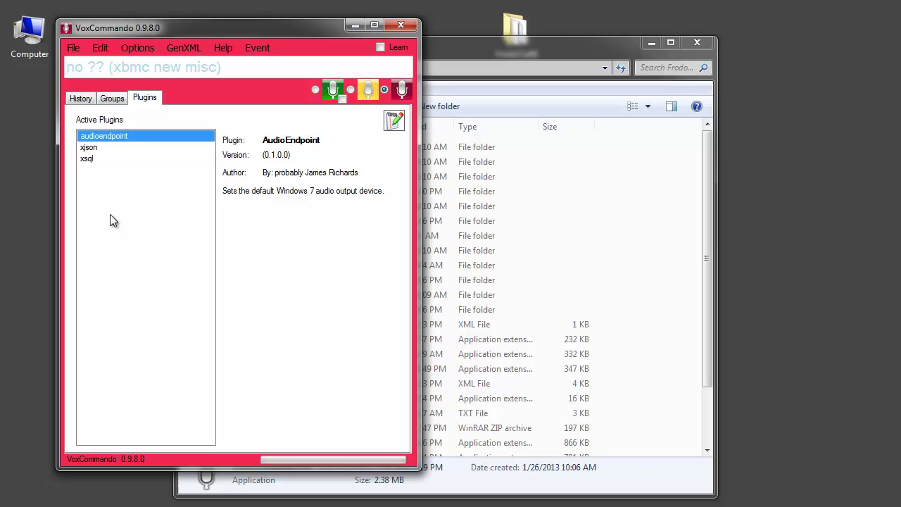
{"action": "left_click", "coordinate": [92, 149]}
{"action": "left_click", "coordinate": [94, 161]}
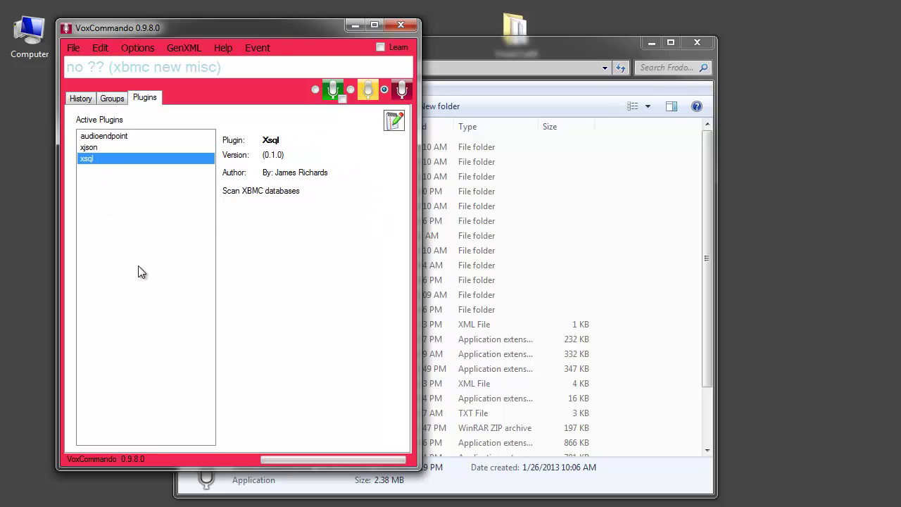
{"action": "left_click", "coordinate": [95, 148]}
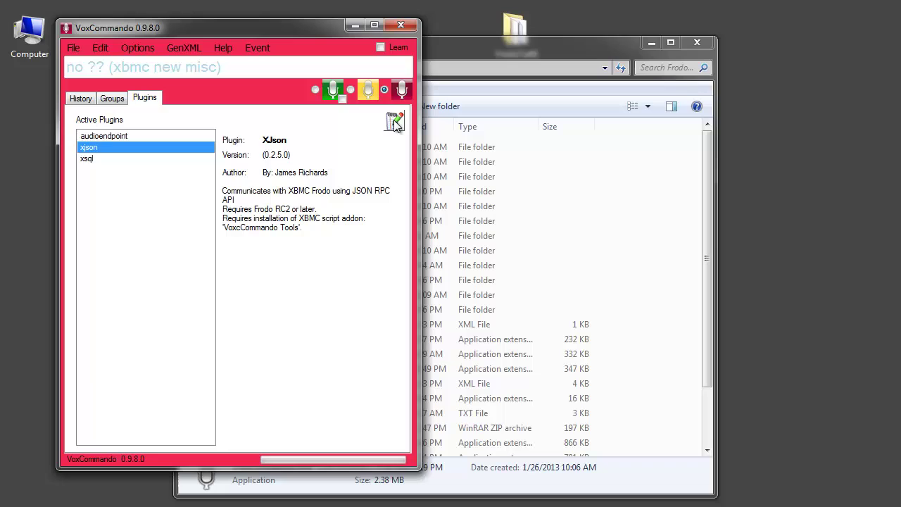
- Open the xjson plugin settings and check the Host IP and Host Port of the XBMC connection
{"action": "left_click", "coordinate": [138, 48]}
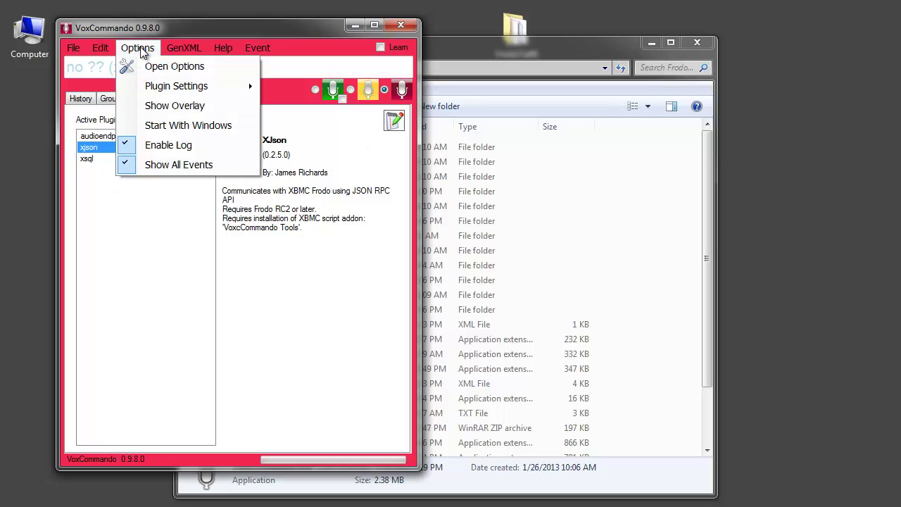
{"action": "mouse_move", "coordinate": [157, 87]}
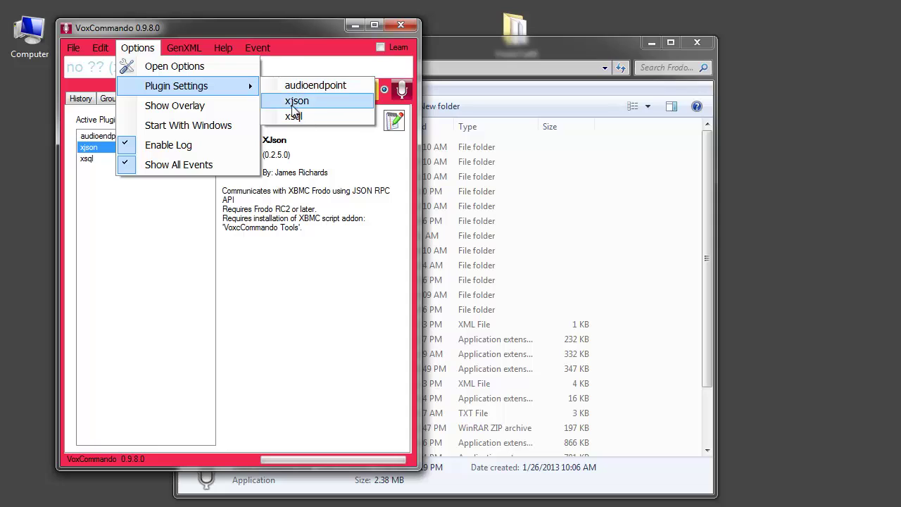
{"action": "left_click", "coordinate": [308, 100]}
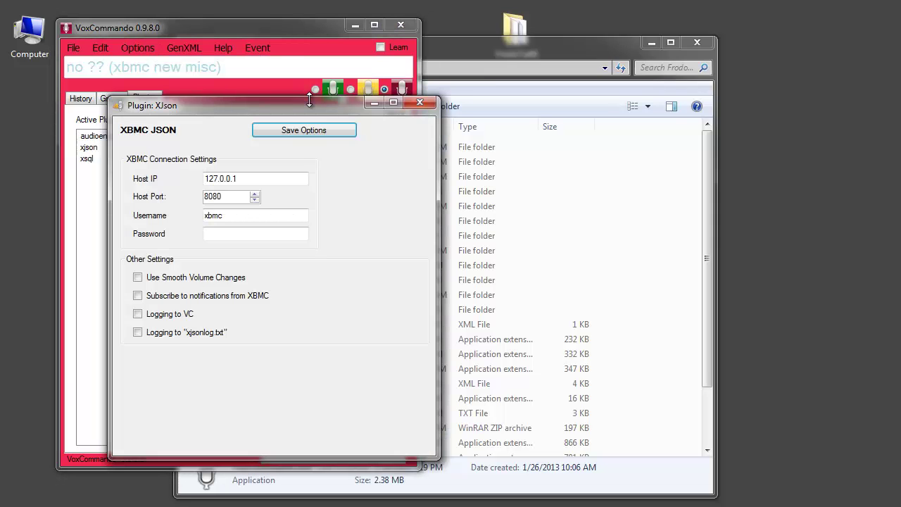
{"action": "left_click_drag", "start_coordinate": [258, 107], "coordinate": [254, 79]}
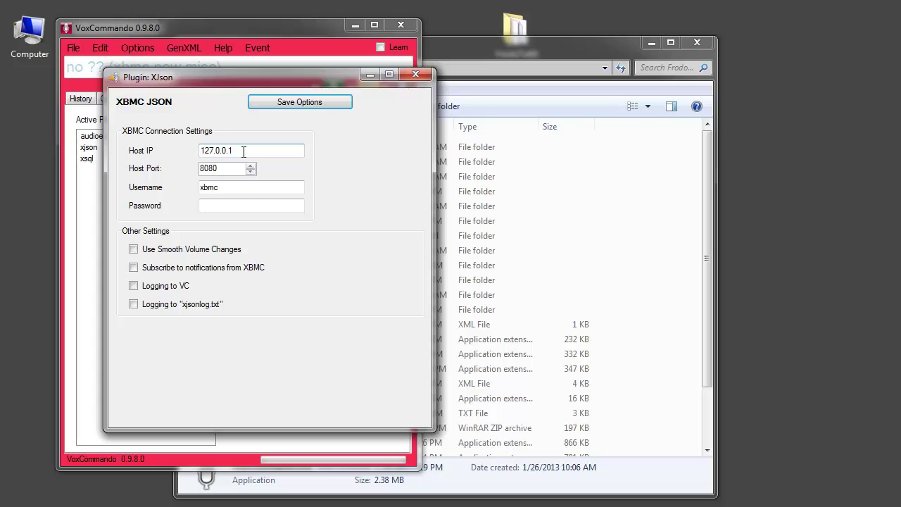
{"action": "left_click_drag", "start_coordinate": [244, 151], "coordinate": [169, 152]}
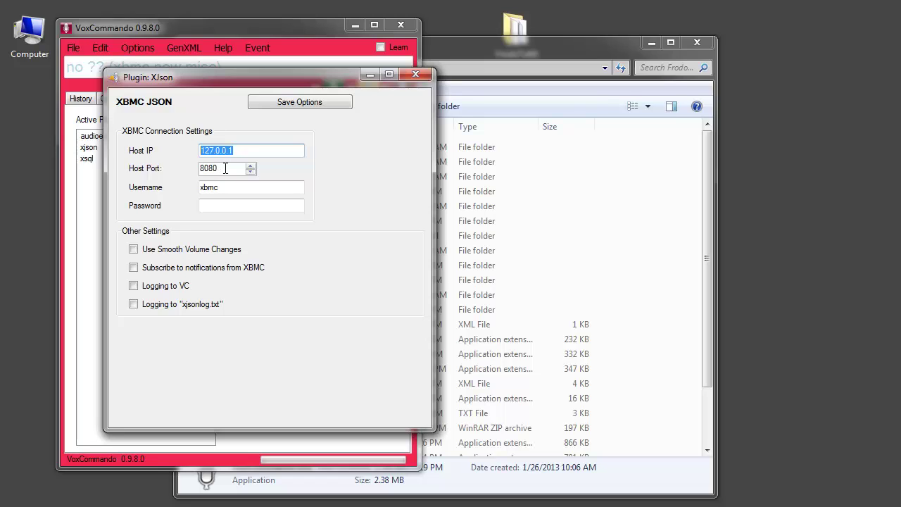
{"action": "key", "text": "Tab"}
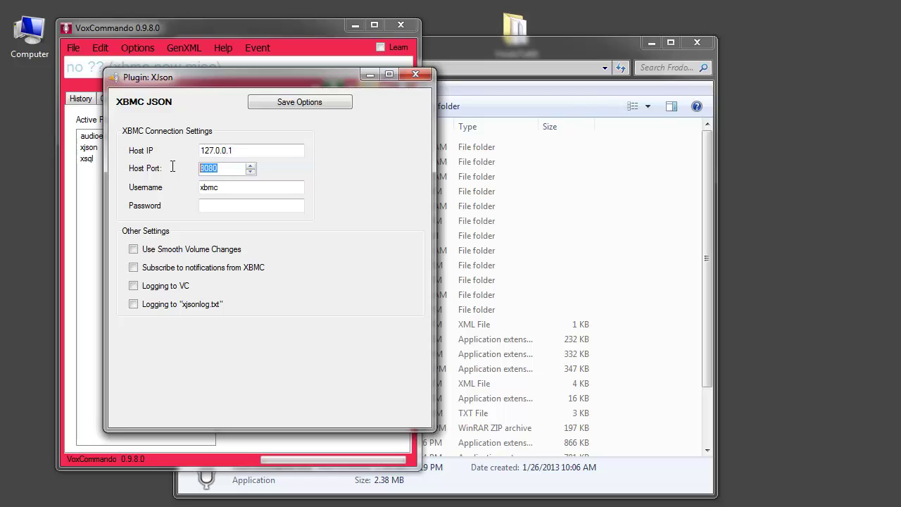
{"action": "left_click_drag", "start_coordinate": [208, 169], "coordinate": [229, 167]}
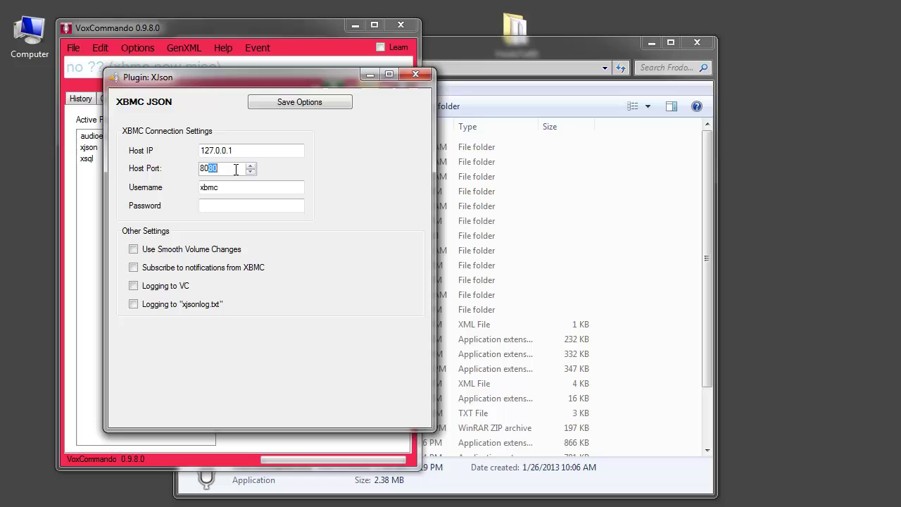
{"action": "left_click", "coordinate": [227, 169]}
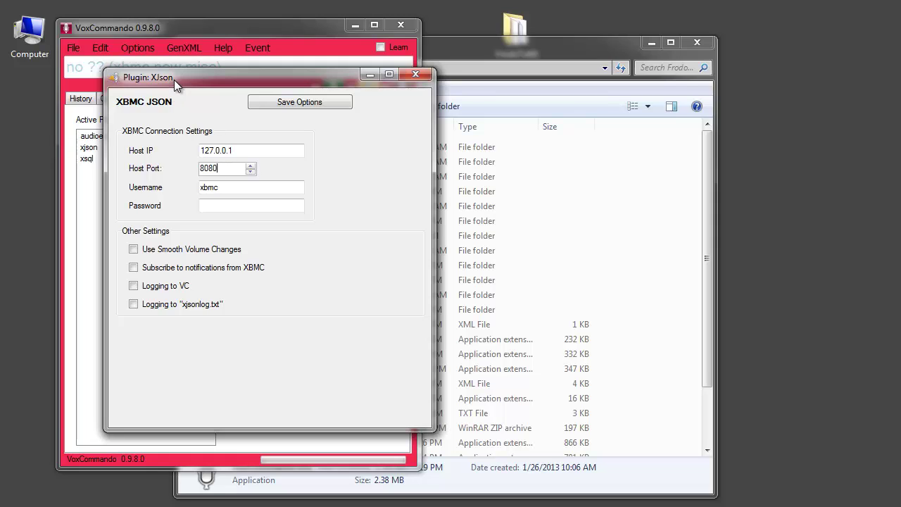
- Start XBMC and place the XJson plugin settings window beside it for comparison
{"action": "left_click_drag", "start_coordinate": [176, 79], "coordinate": [88, 26]}
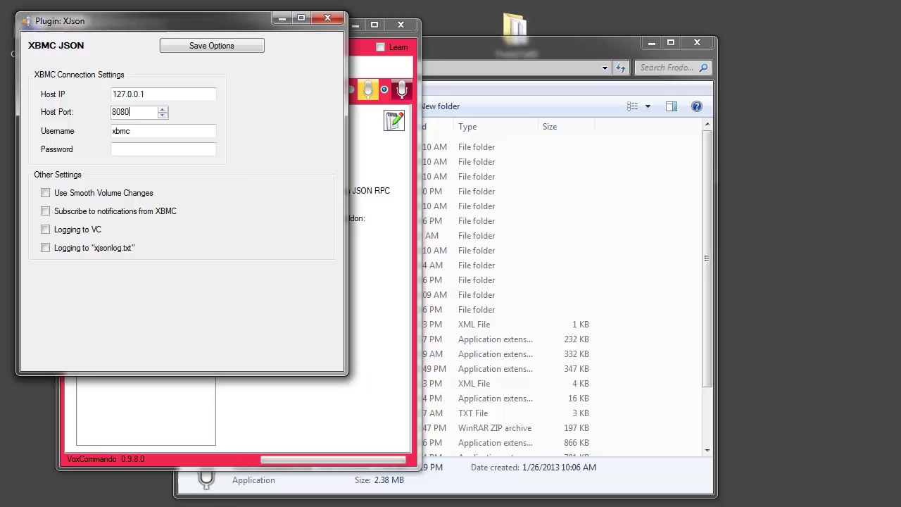
{"action": "key", "text": "super"}
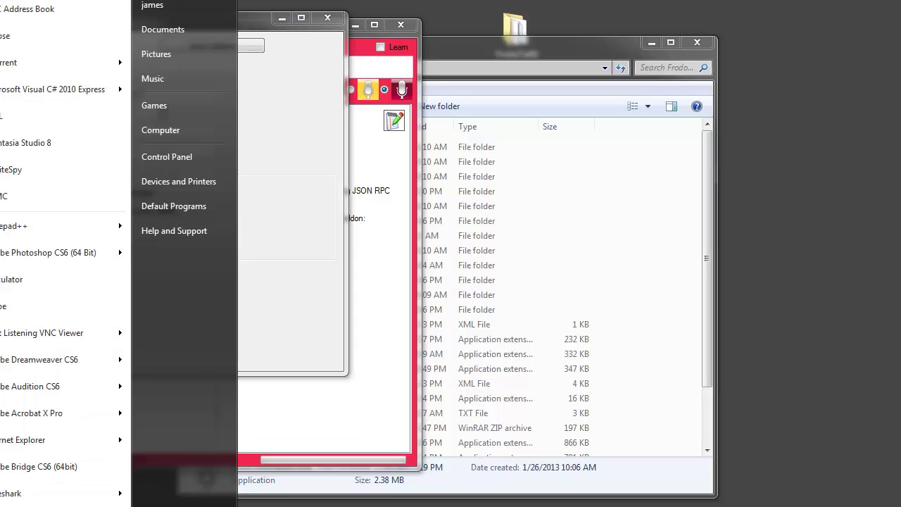
{"action": "scroll", "coordinate": [71, 253], "scroll_direction": "down", "scroll_amount": 10}
{"action": "left_click", "coordinate": [7, 116]}
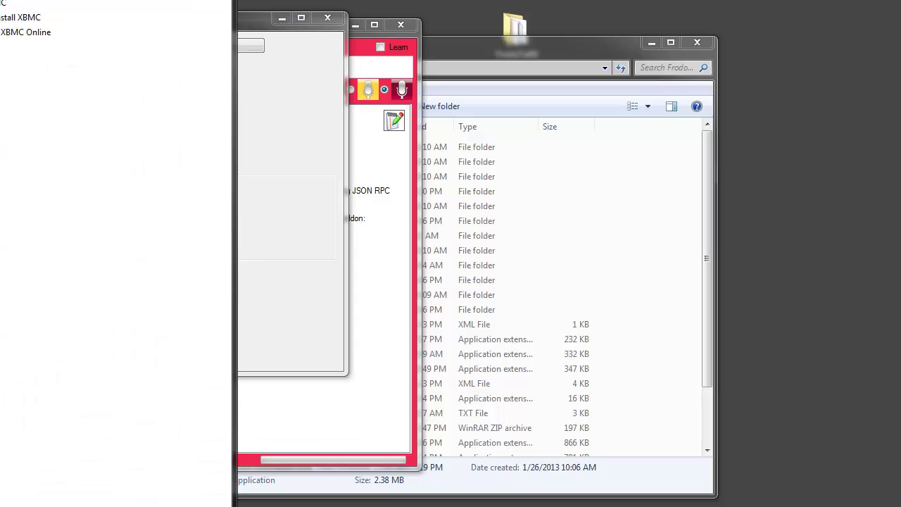
{"action": "left_click", "coordinate": [2, 3]}
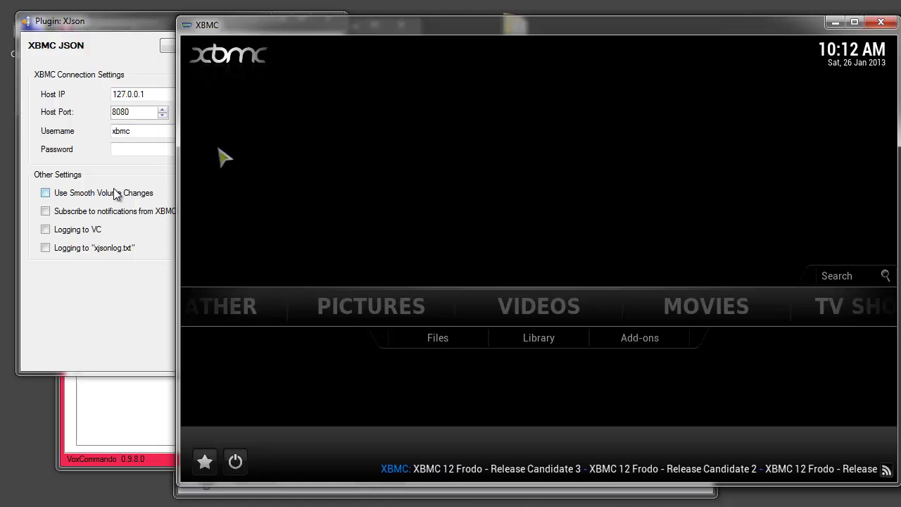
{"action": "left_click_drag", "start_coordinate": [81, 27], "coordinate": [69, 22]}
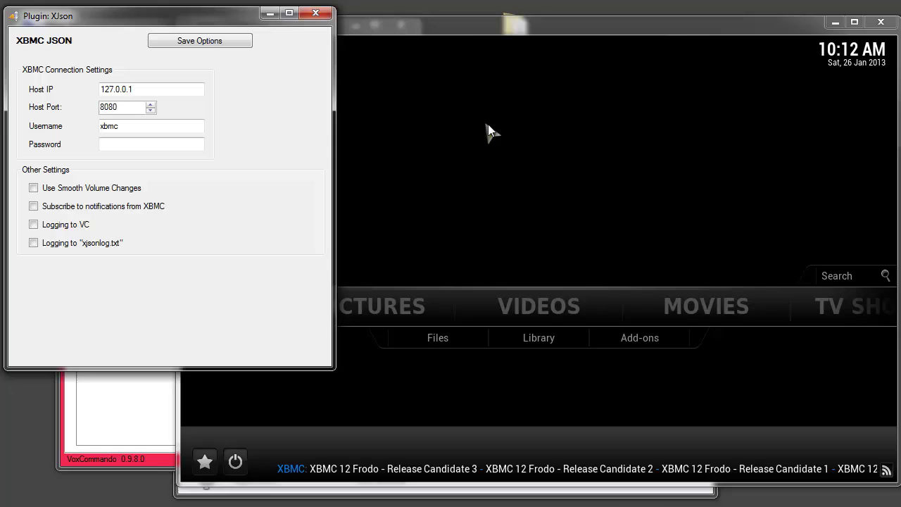
- Switch to XBMC and open its system Settings
{"action": "left_click", "coordinate": [469, 28]}
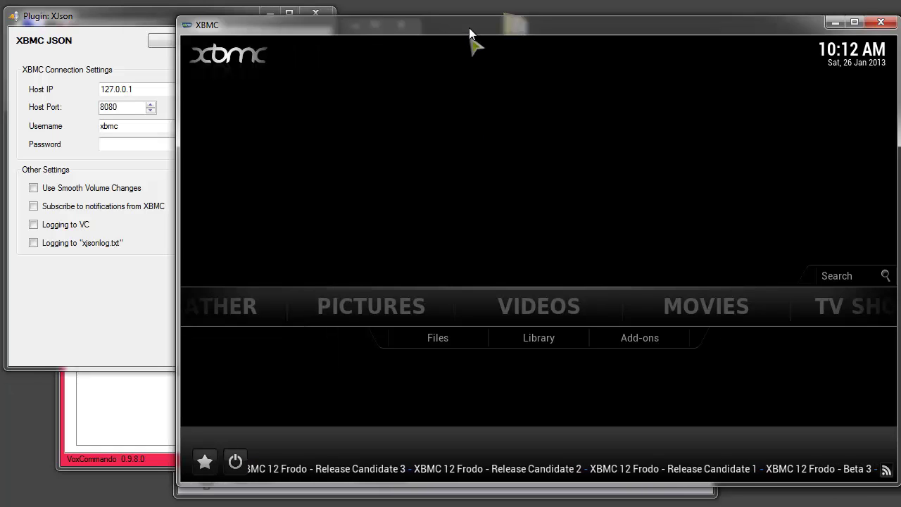
{"action": "key", "text": "Right"}
{"action": "key", "text": "Right"}
{"action": "key", "text": "Right"}
{"action": "key", "text": "Right"}
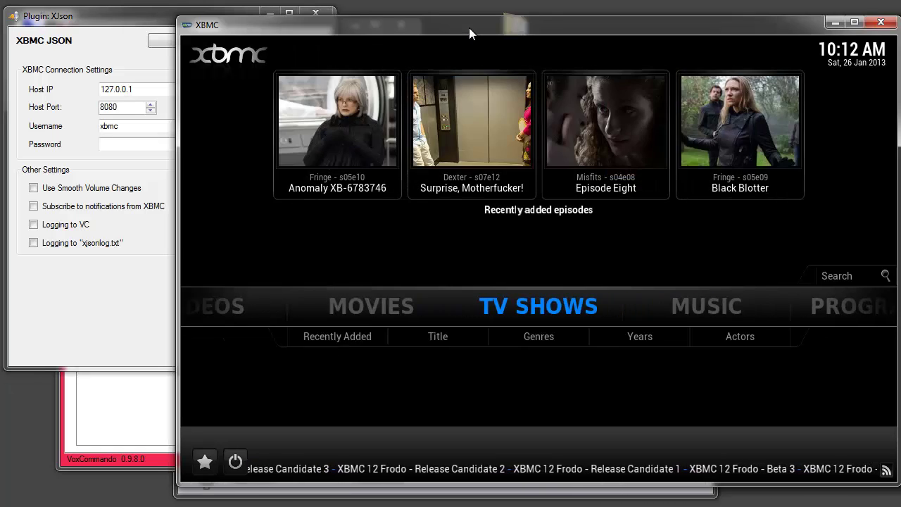
{"action": "key", "text": "Right"}
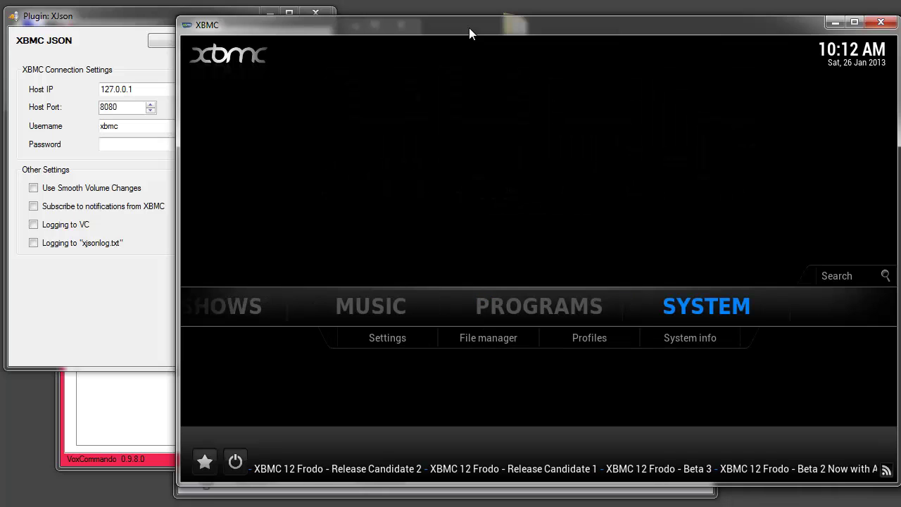
{"action": "key", "text": "Down"}
{"action": "key", "text": "Return"}
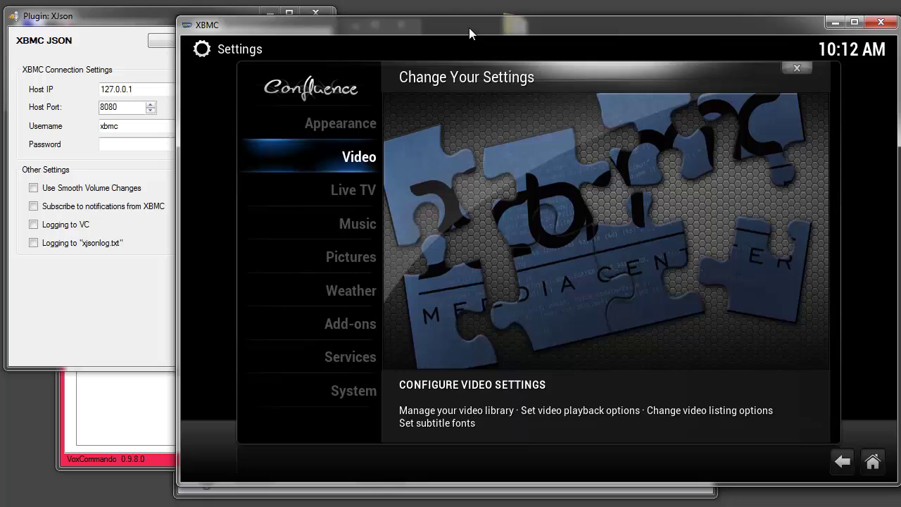
- Open the Services category of the XBMC settings
{"action": "key", "text": "Down"}
{"action": "key", "text": "Down"}
{"action": "key", "text": "Down"}
{"action": "key", "text": "Down"}
{"action": "key", "text": "Down"}
{"action": "key", "text": "Down"}
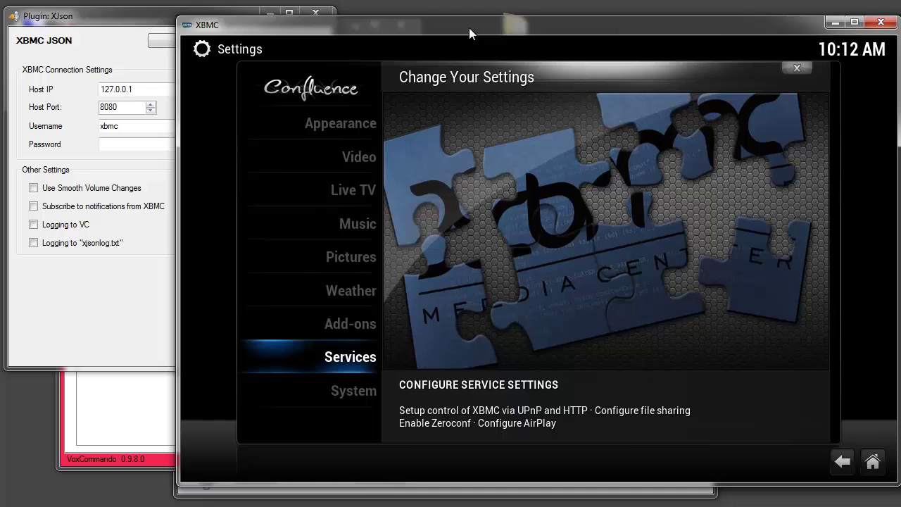
{"action": "key", "text": "Return"}
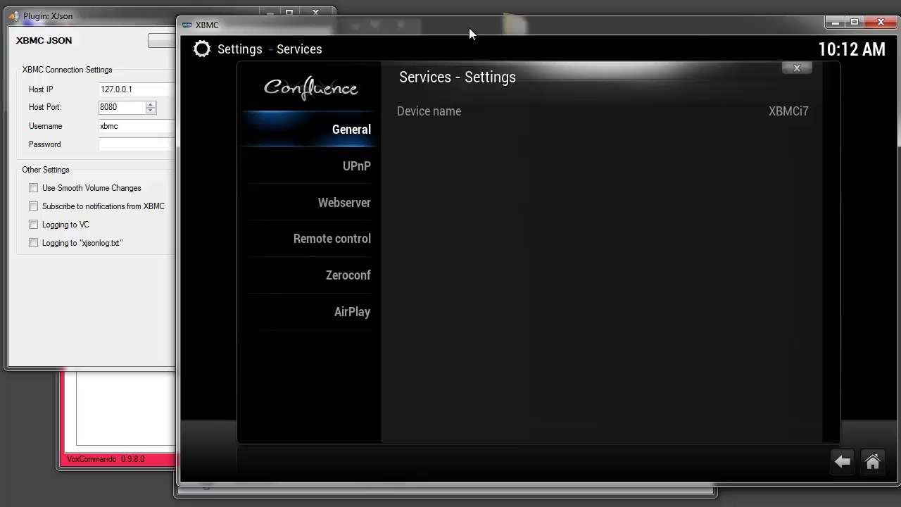
- Go to the Webserver settings and turn Allow control of XBMC via HTTP off and on again
{"action": "key", "text": "Down"}
{"action": "key", "text": "Down"}
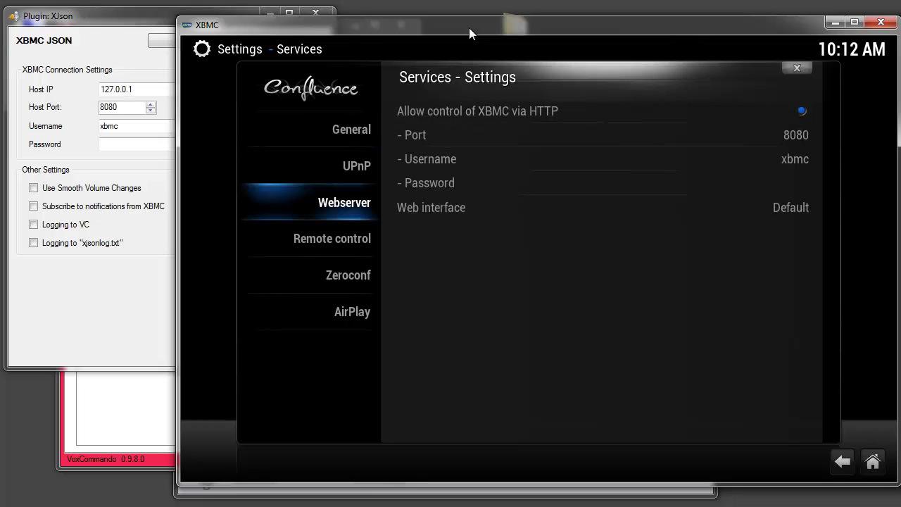
{"action": "key", "text": "Right"}
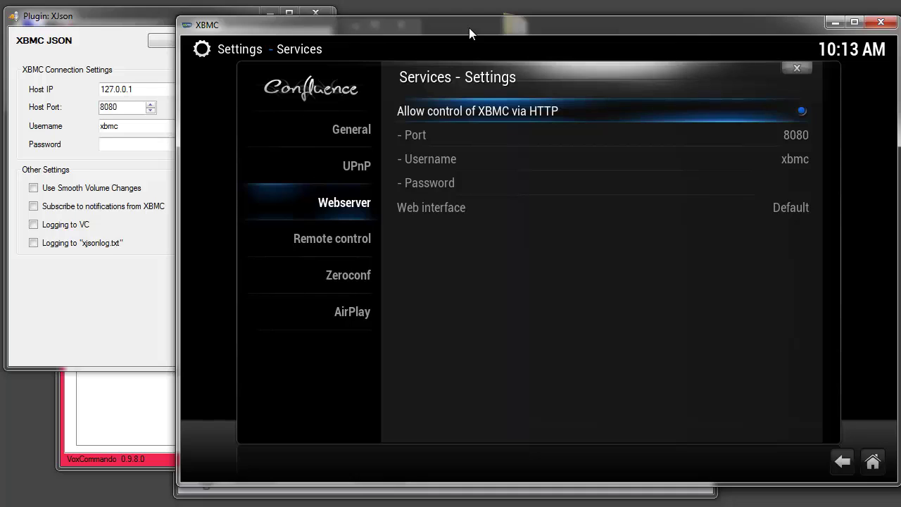
{"action": "key", "text": "Return"}
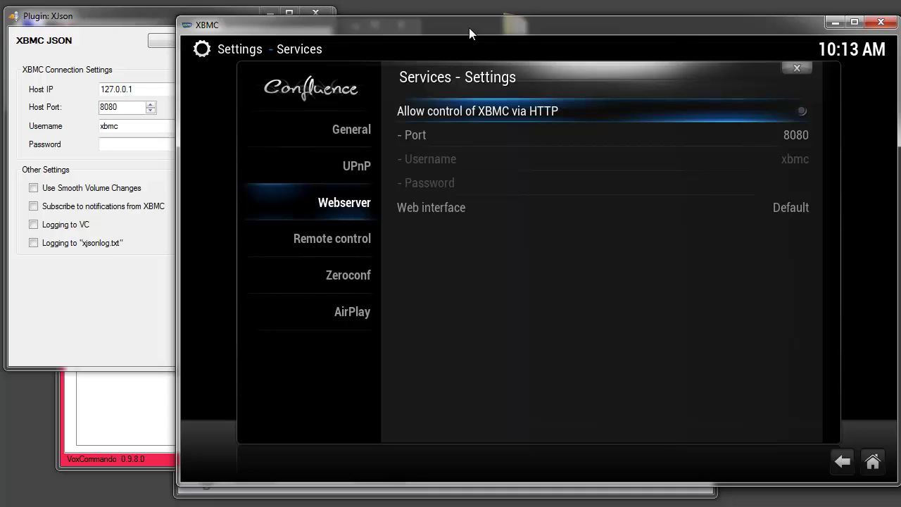
{"action": "key", "text": "Return"}
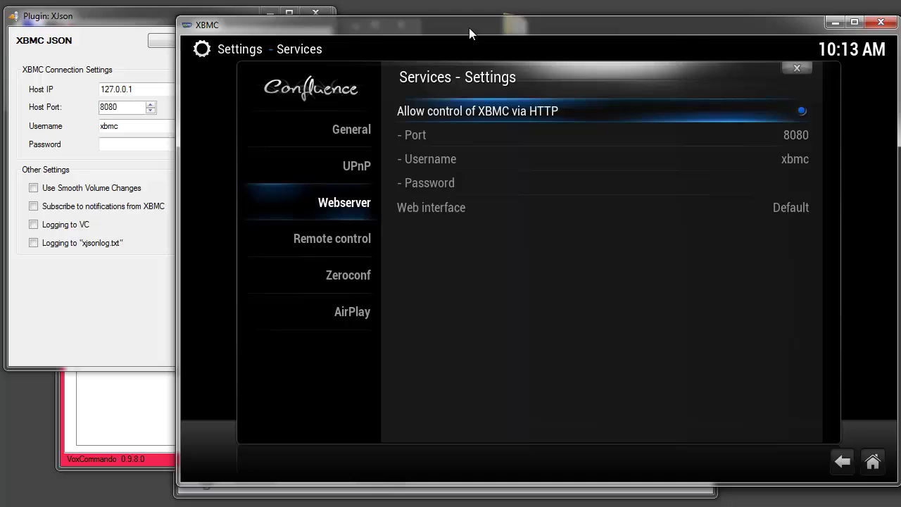
- Look through the XBMC Services settings, covering General, UPnP, Webserver, Remote control, Zeroconf and AirPlay
{"action": "key", "text": "Down"}
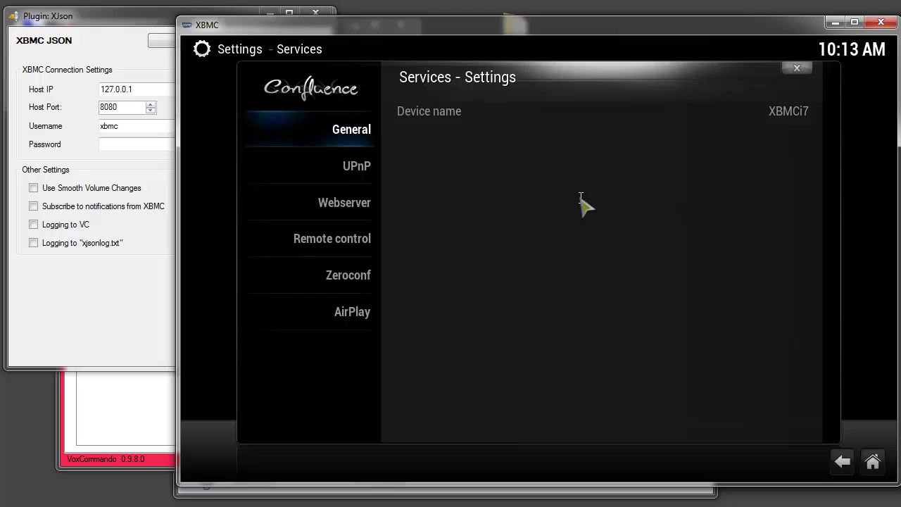
{"action": "mouse_move", "coordinate": [352, 211]}
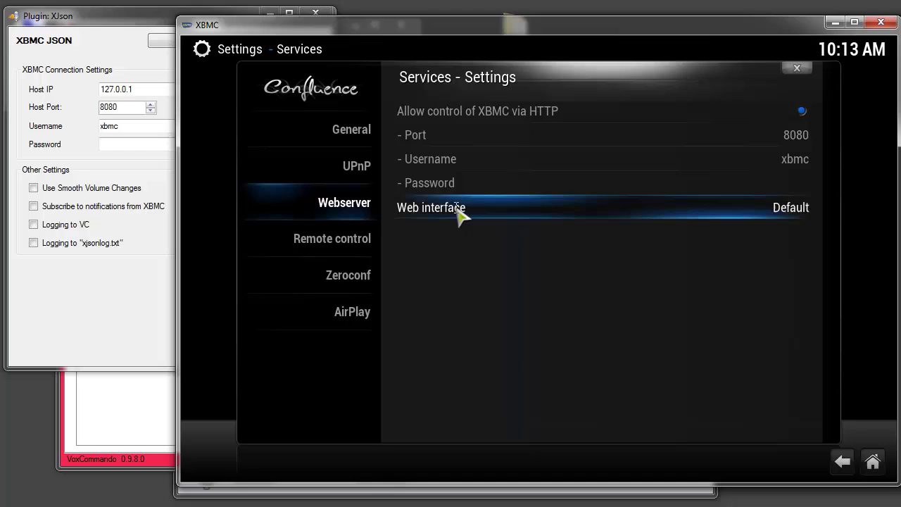
{"action": "mouse_move", "coordinate": [349, 172]}
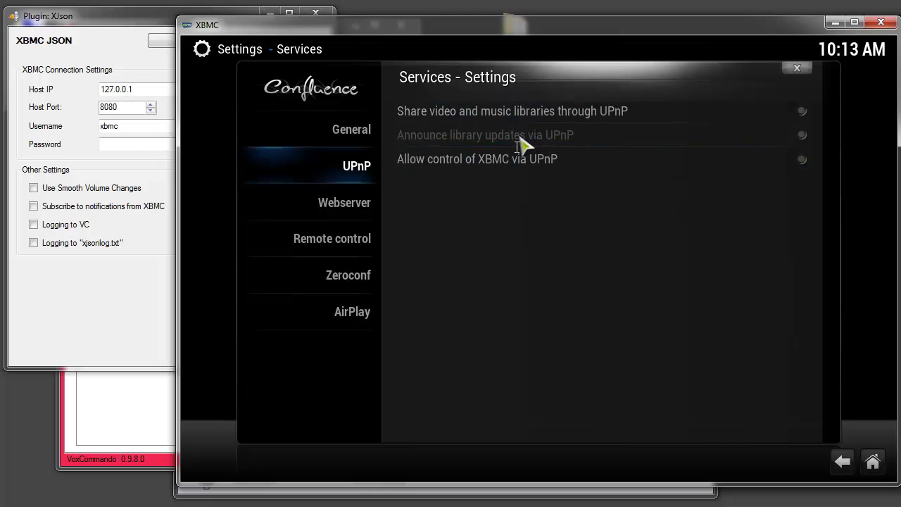
{"action": "mouse_move", "coordinate": [357, 245]}
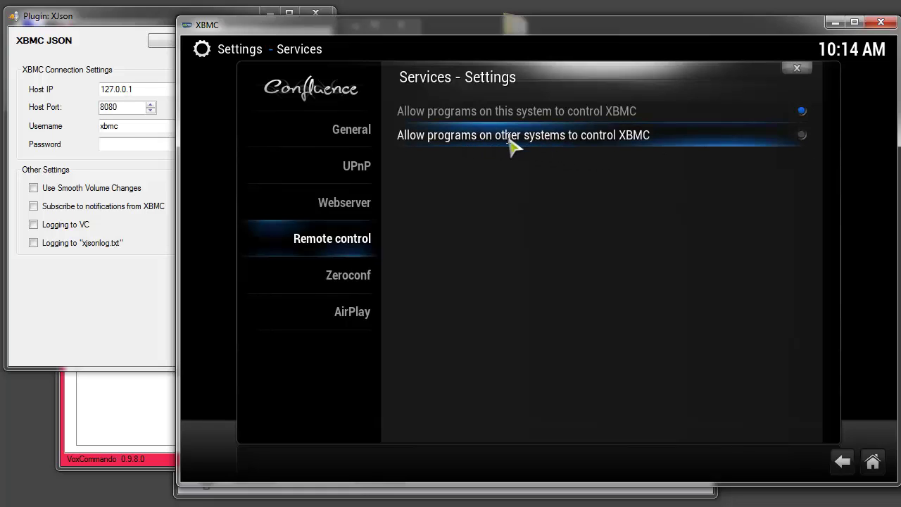
{"action": "left_click", "coordinate": [348, 275]}
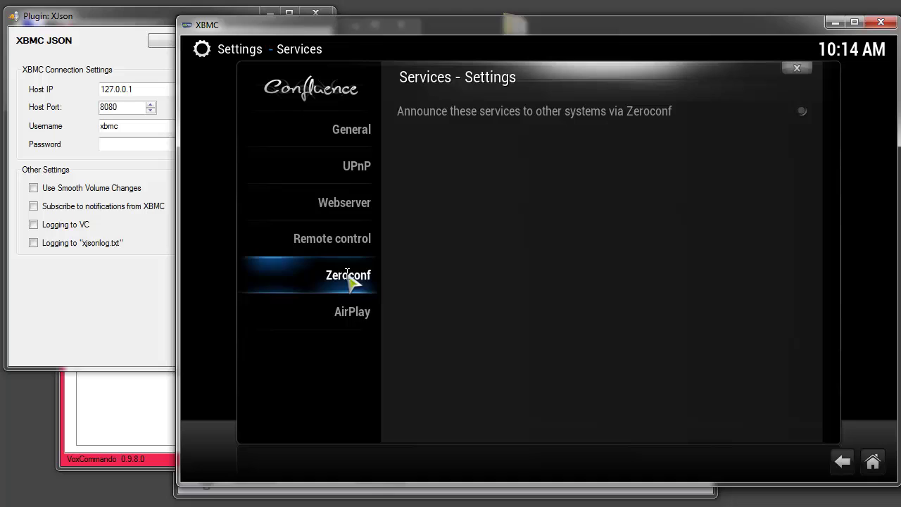
{"action": "left_click", "coordinate": [354, 314]}
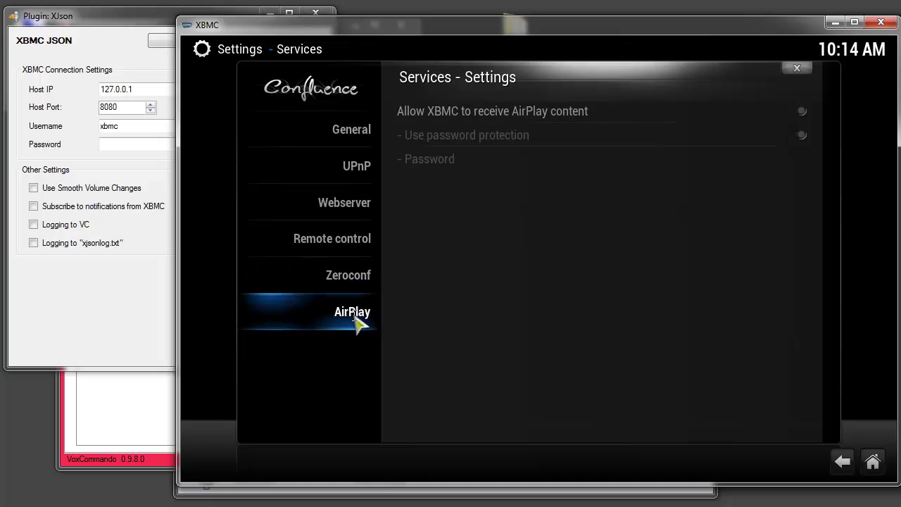
{"action": "left_click", "coordinate": [347, 204]}
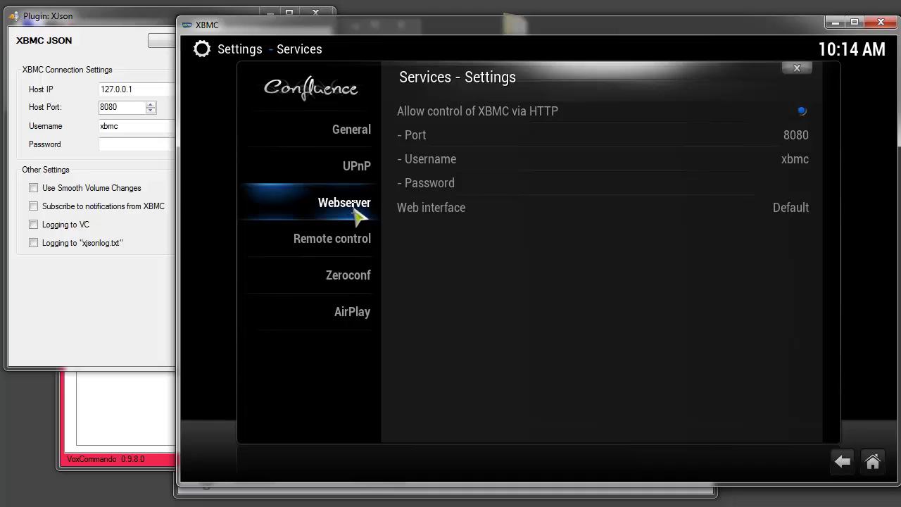
{"action": "left_click", "coordinate": [352, 239]}
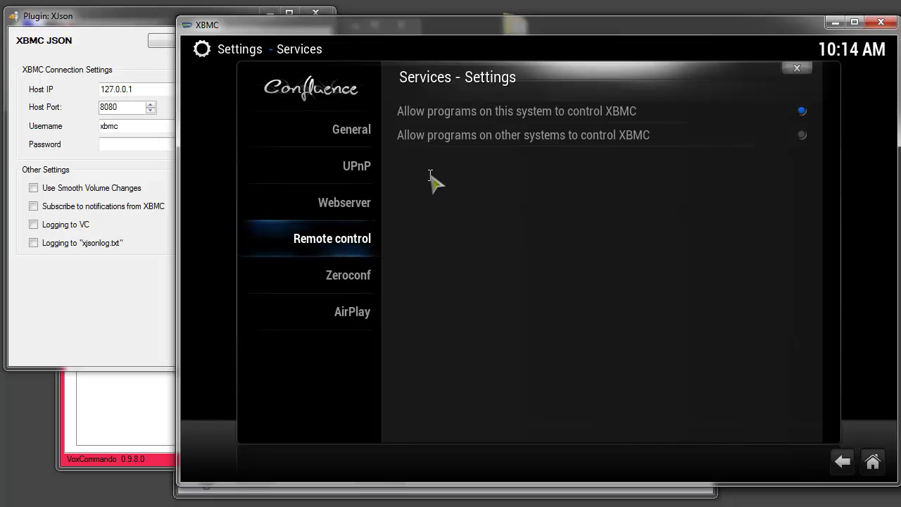
{"action": "left_click", "coordinate": [331, 276]}
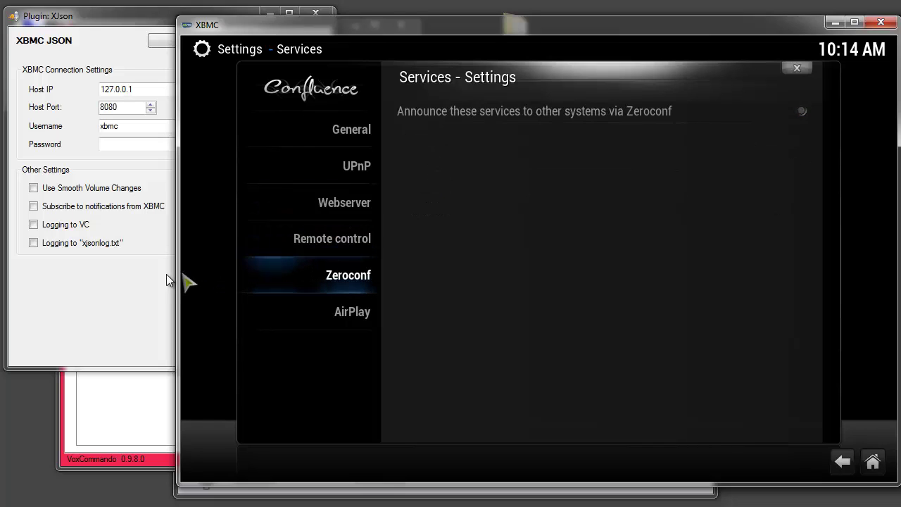
- Switch to the XJson plugin settings and save the XBMC connection options
{"action": "left_click", "coordinate": [147, 110]}
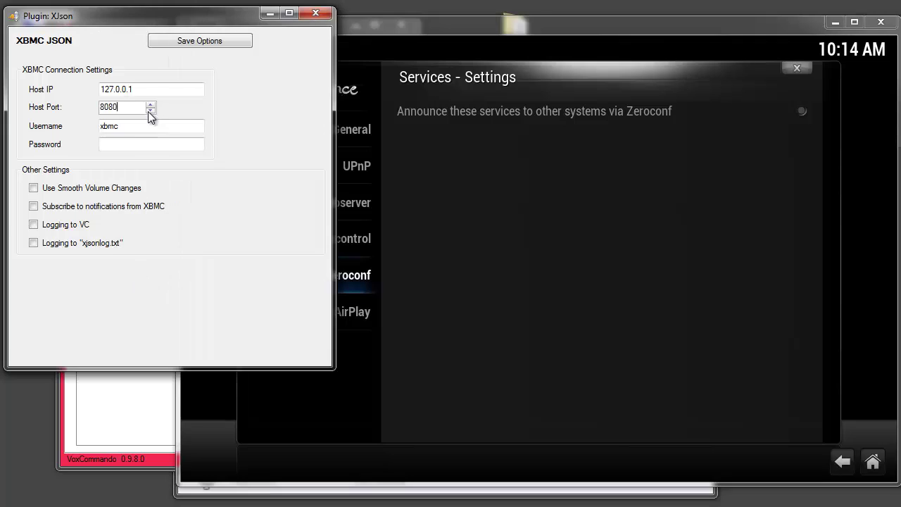
{"action": "left_click", "coordinate": [186, 41]}
{"action": "left_click", "coordinate": [444, 341]}
- Test voice control of XBMC from VoxCommando with listening turned on and the history shown, and switch listening off
{"action": "left_click", "coordinate": [156, 458]}
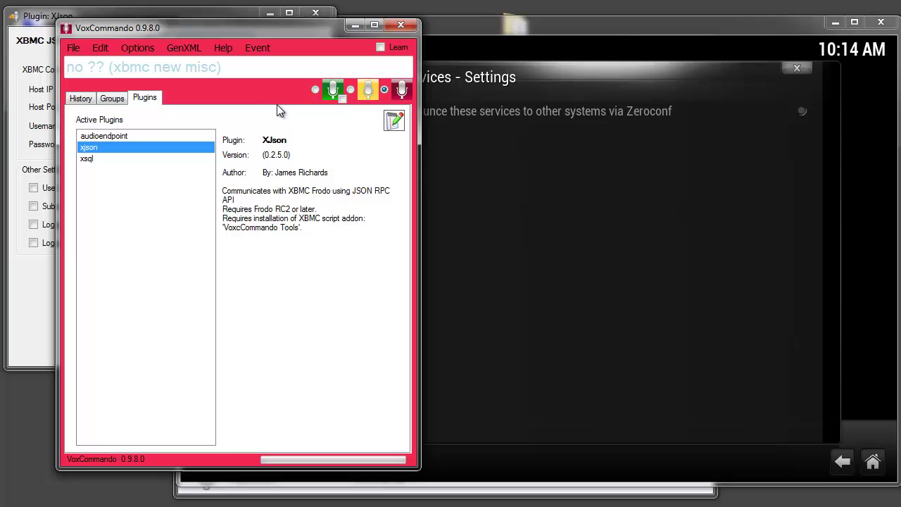
{"action": "left_click", "coordinate": [316, 89]}
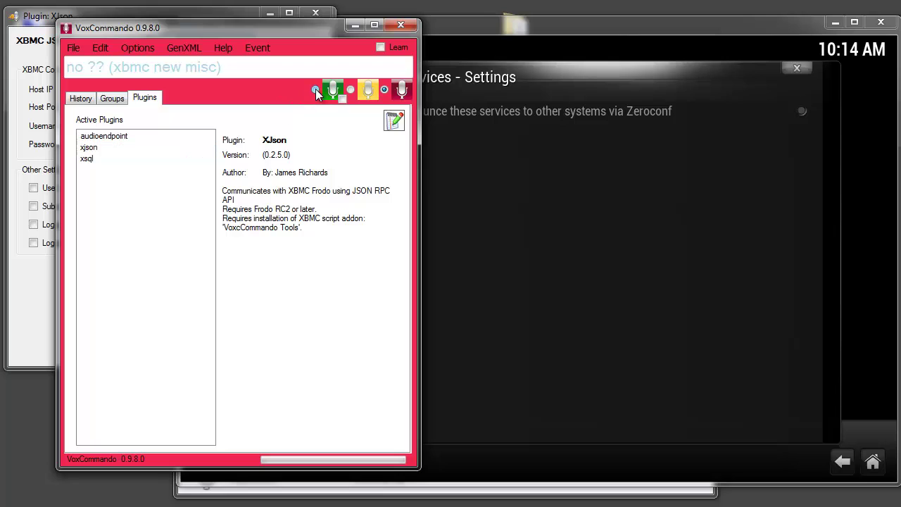
{"action": "left_click", "coordinate": [83, 99]}
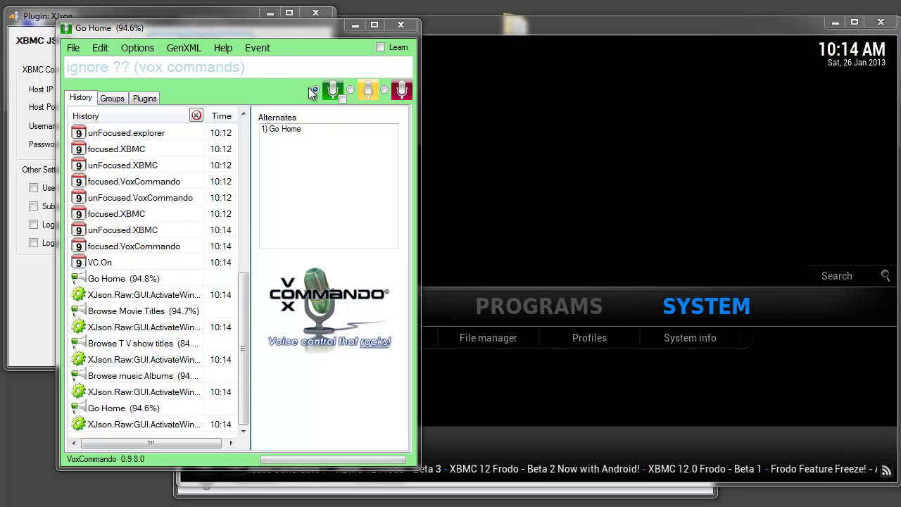
{"action": "left_click", "coordinate": [385, 90]}
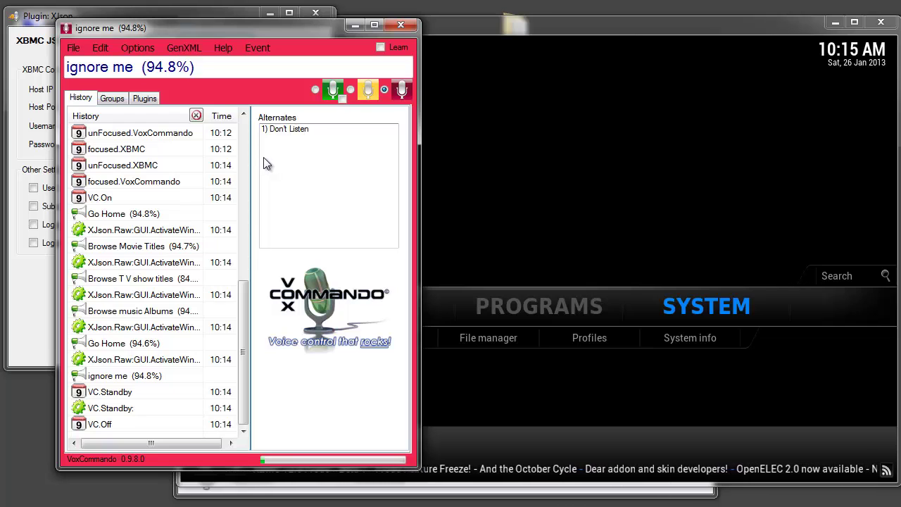
- Close the XJson plugin settings window
{"action": "left_click", "coordinate": [197, 51]}
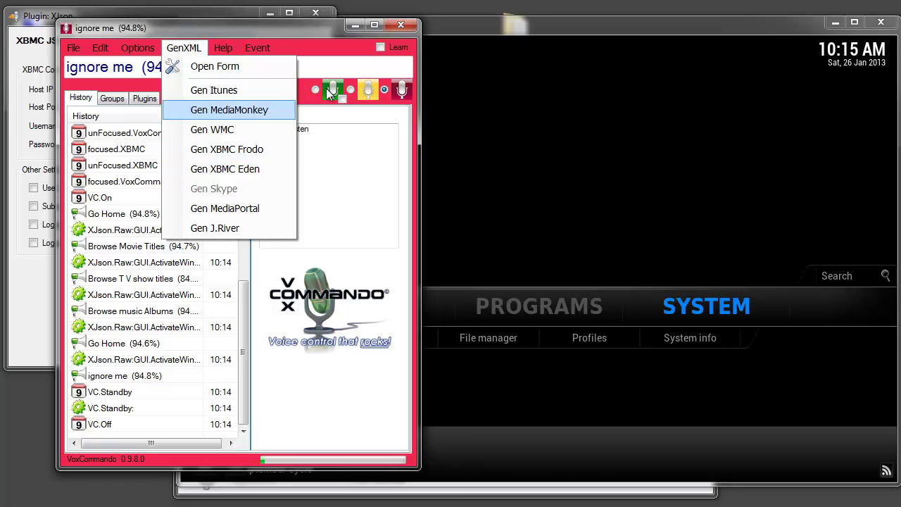
{"action": "left_click", "coordinate": [236, 12]}
{"action": "left_click", "coordinate": [316, 14]}
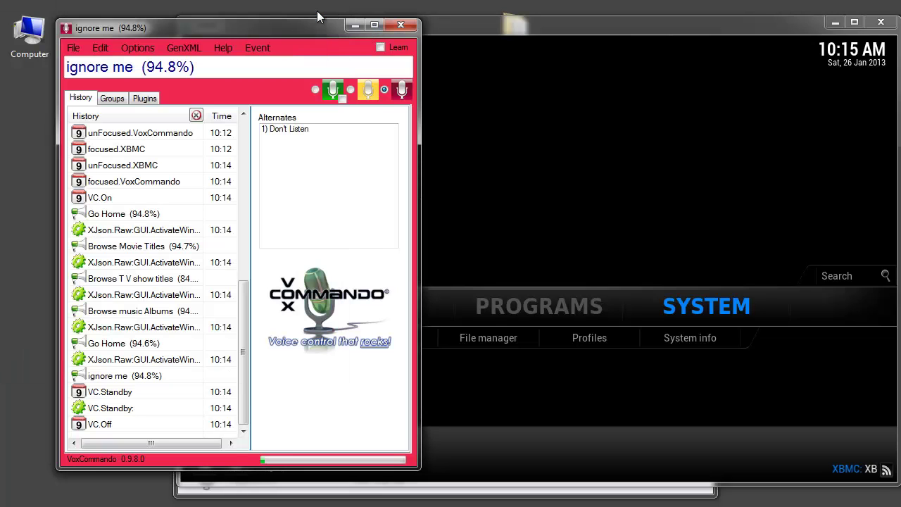
- Open the xsql plugin settings and enlarge the window to show all XML payload output rows
{"action": "left_click", "coordinate": [131, 46]}
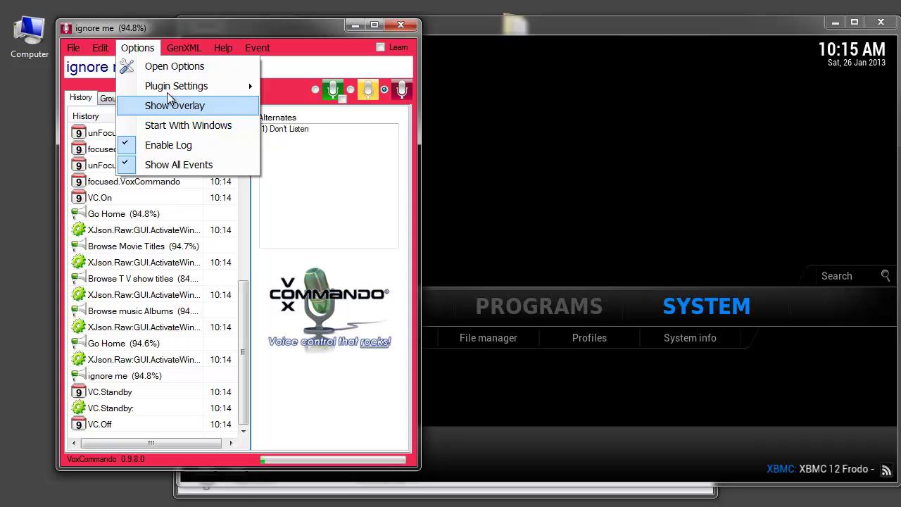
{"action": "mouse_move", "coordinate": [170, 88]}
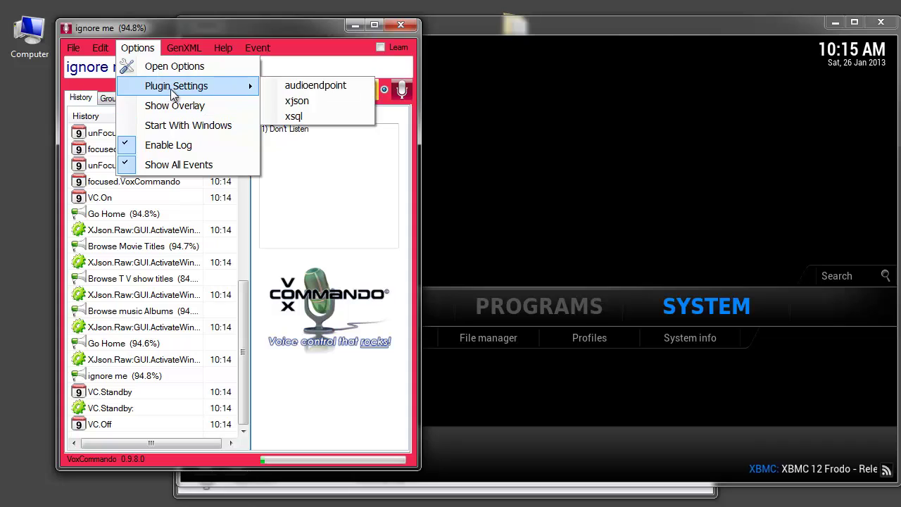
{"action": "left_click", "coordinate": [326, 119]}
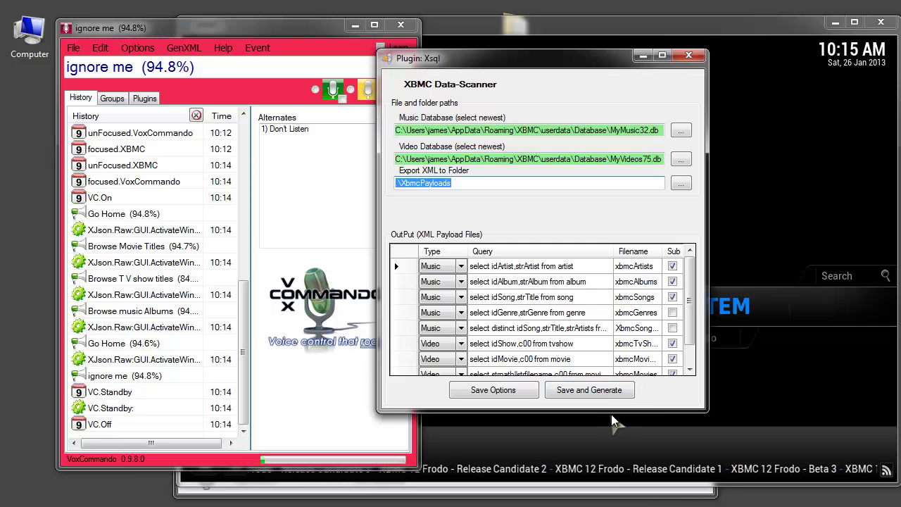
{"action": "left_click_drag", "start_coordinate": [563, 412], "coordinate": [563, 461]}
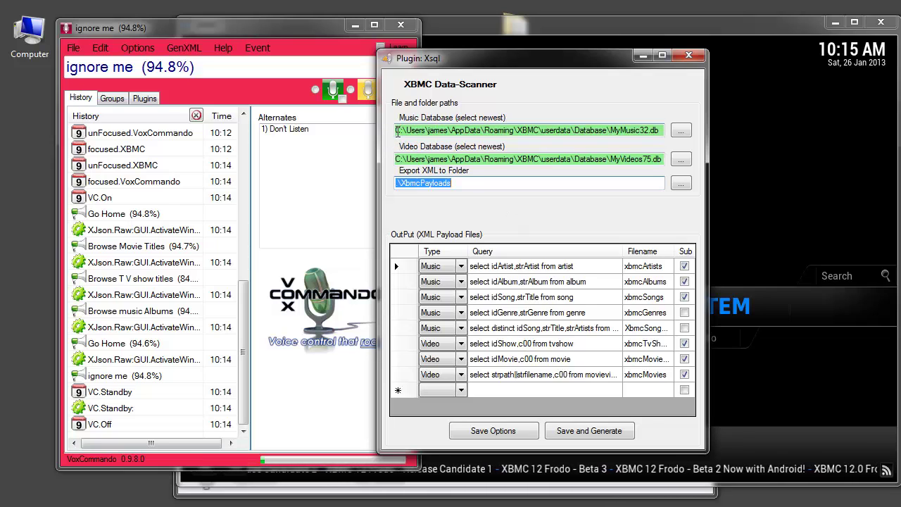
- Review the music database path, the video database path and the XML export folder in the XBMC Data-Scanner
{"action": "left_click_drag", "start_coordinate": [396, 131], "coordinate": [701, 127]}
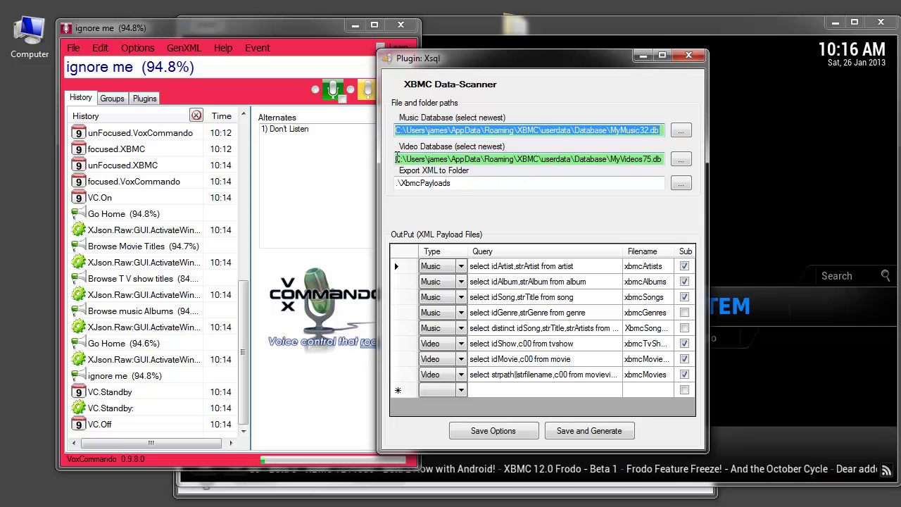
{"action": "left_click_drag", "start_coordinate": [396, 159], "coordinate": [659, 156]}
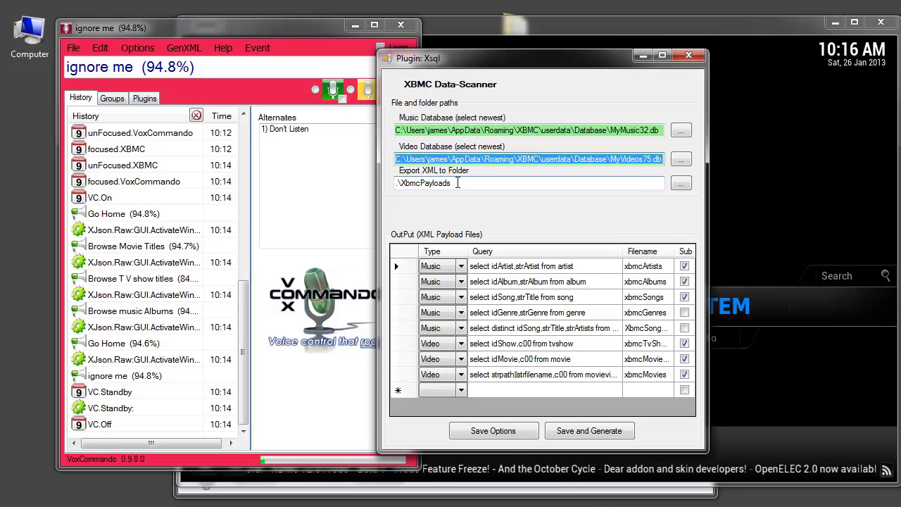
{"action": "left_click_drag", "start_coordinate": [457, 183], "coordinate": [293, 222]}
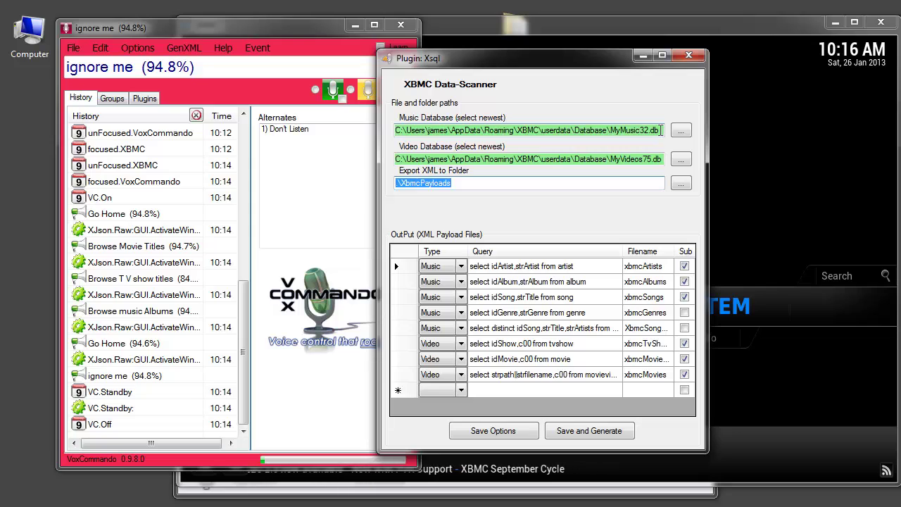
{"action": "left_click", "coordinate": [661, 130]}
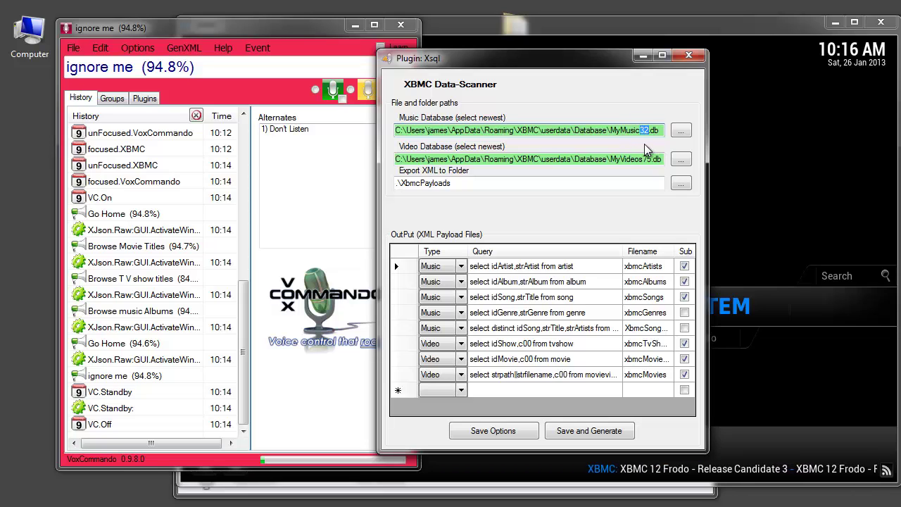
- Sort the XBMC database files by date modified and select MyMusic32.db as the music database
{"action": "left_click", "coordinate": [681, 132]}
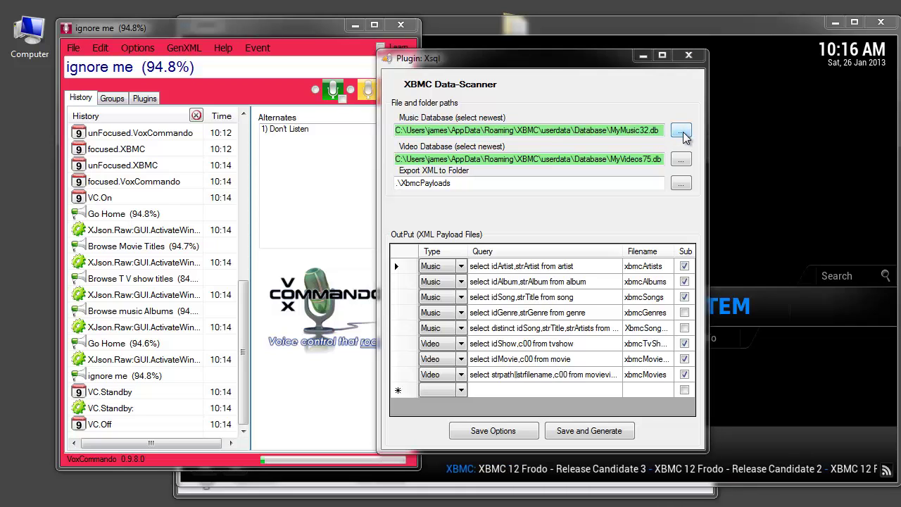
{"action": "left_click_drag", "start_coordinate": [660, 83], "coordinate": [545, 65]}
{"action": "left_click", "coordinate": [503, 127]}
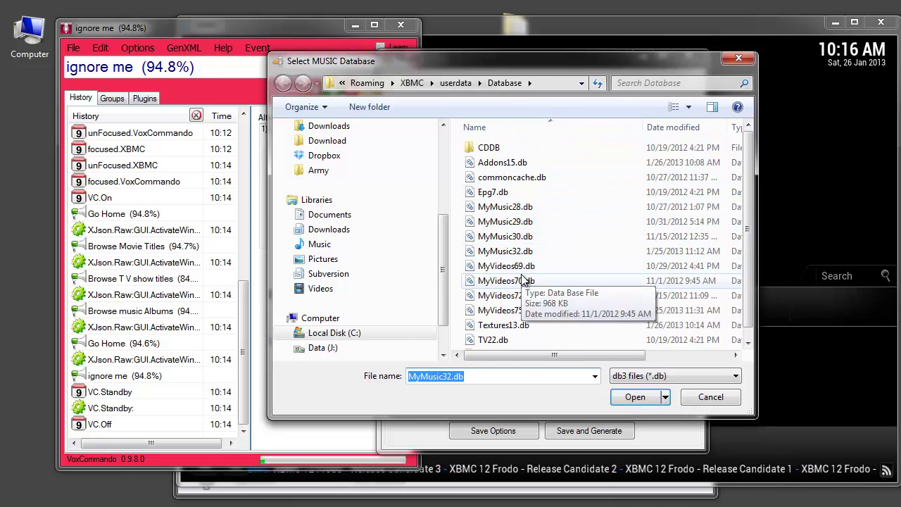
{"action": "left_click", "coordinate": [506, 251]}
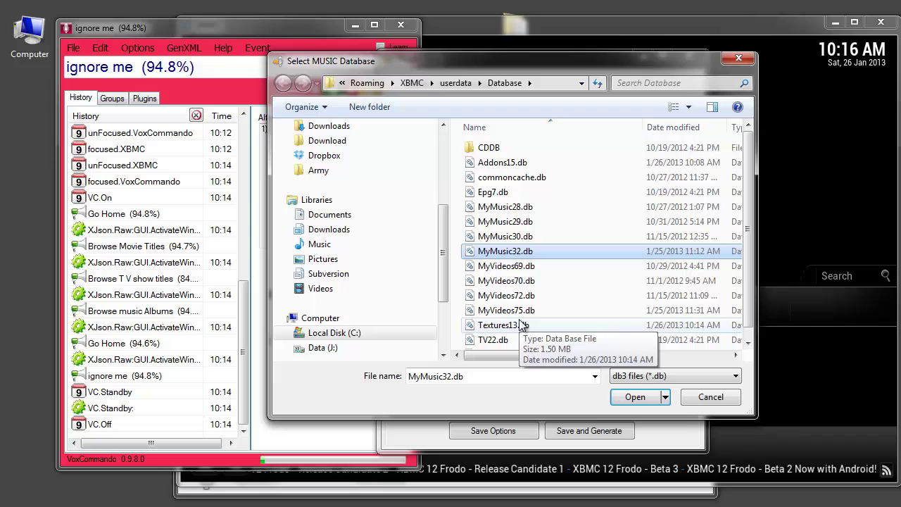
{"action": "left_click", "coordinate": [672, 127]}
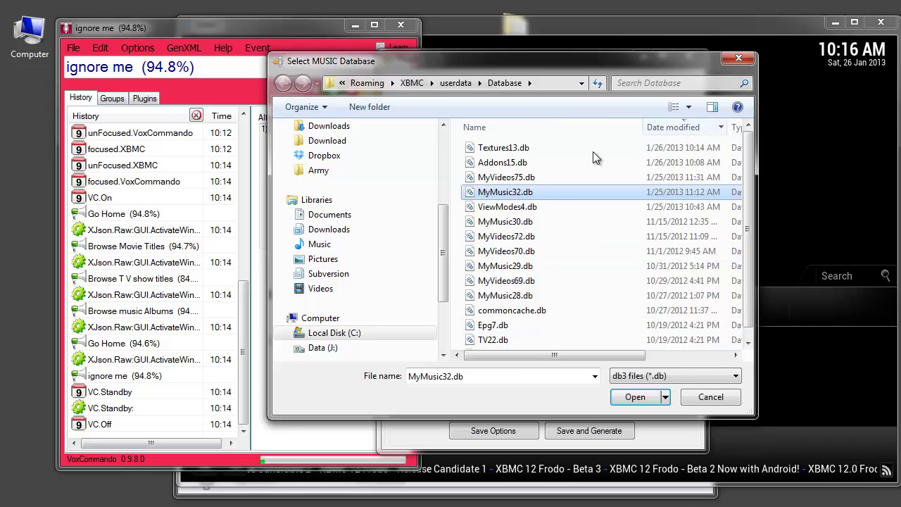
{"action": "double_click", "coordinate": [504, 196]}
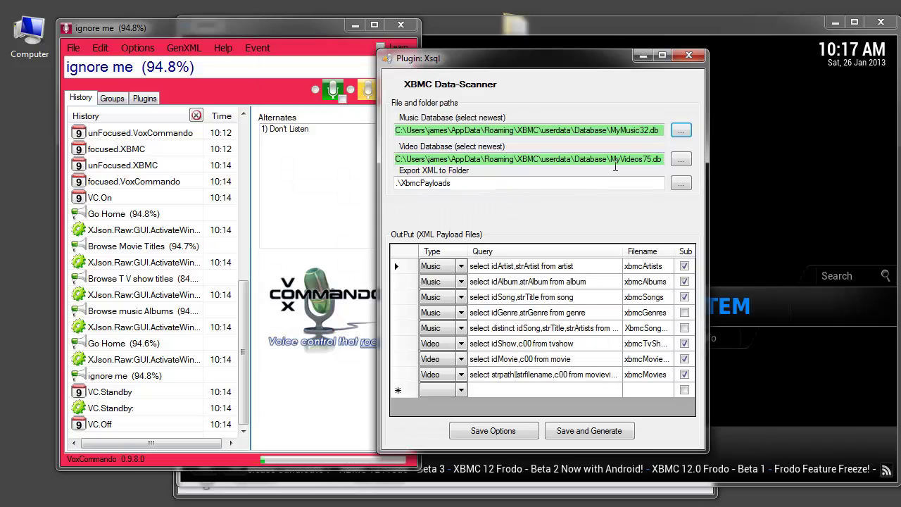
- Select MyVideos75.db as the video database and save the xsql plugin options
{"action": "left_click", "coordinate": [680, 161]}
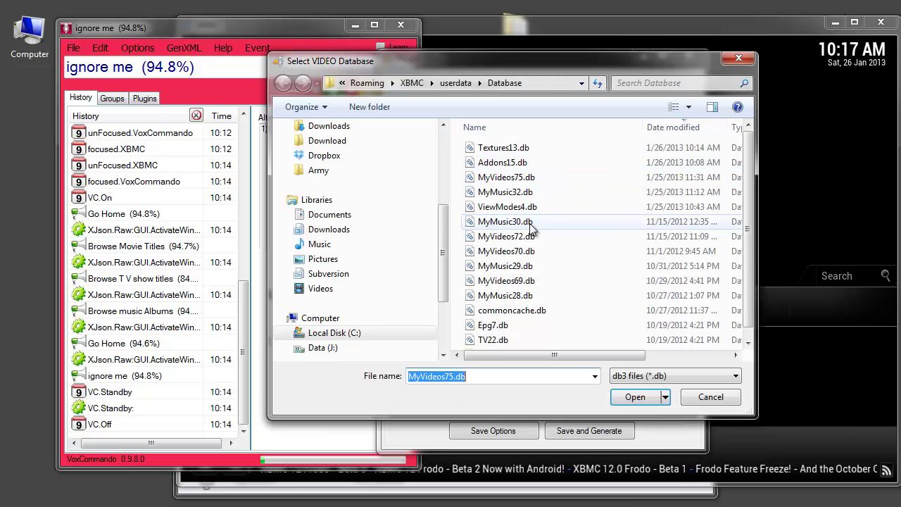
{"action": "left_click", "coordinate": [521, 180]}
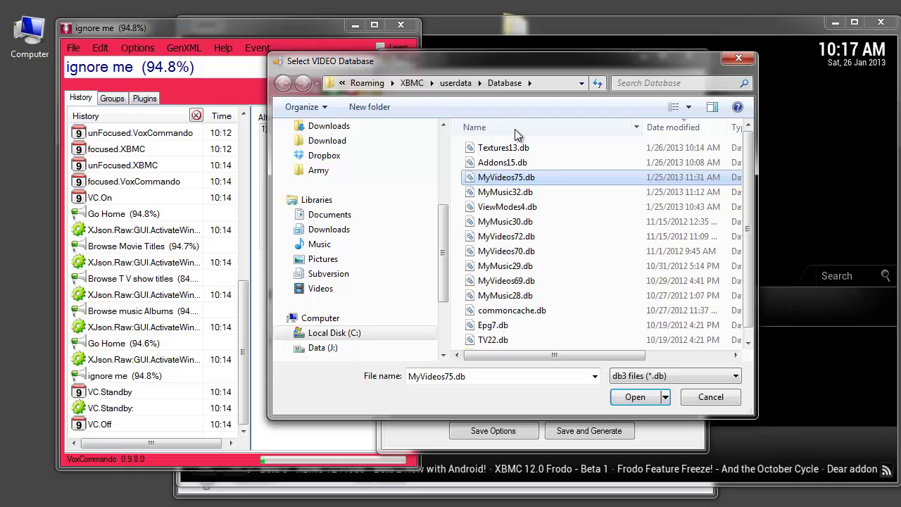
{"action": "left_click", "coordinate": [635, 396]}
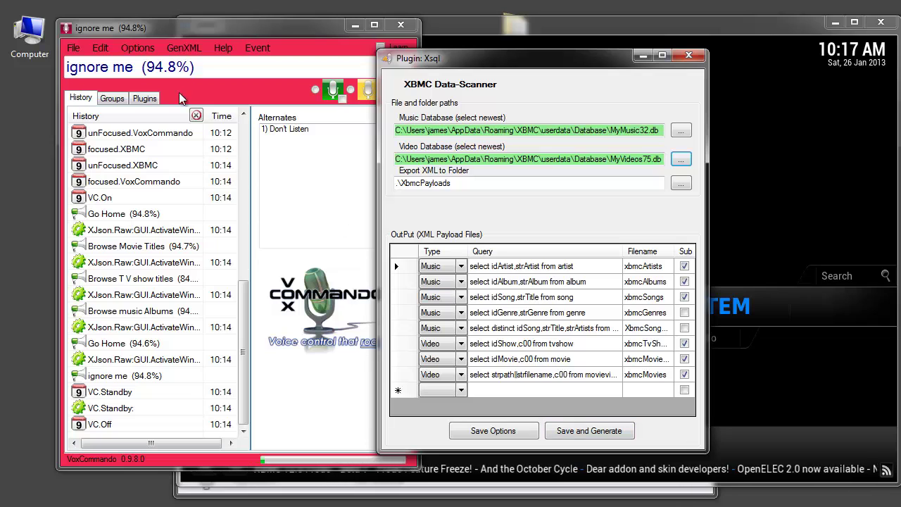
{"action": "left_click", "coordinate": [500, 432]}
{"action": "left_click", "coordinate": [456, 341]}
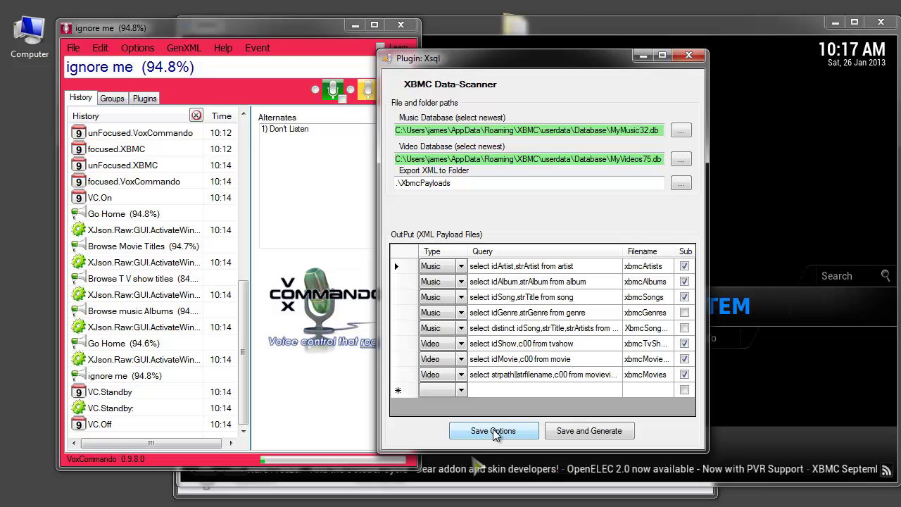
{"action": "left_click", "coordinate": [183, 48]}
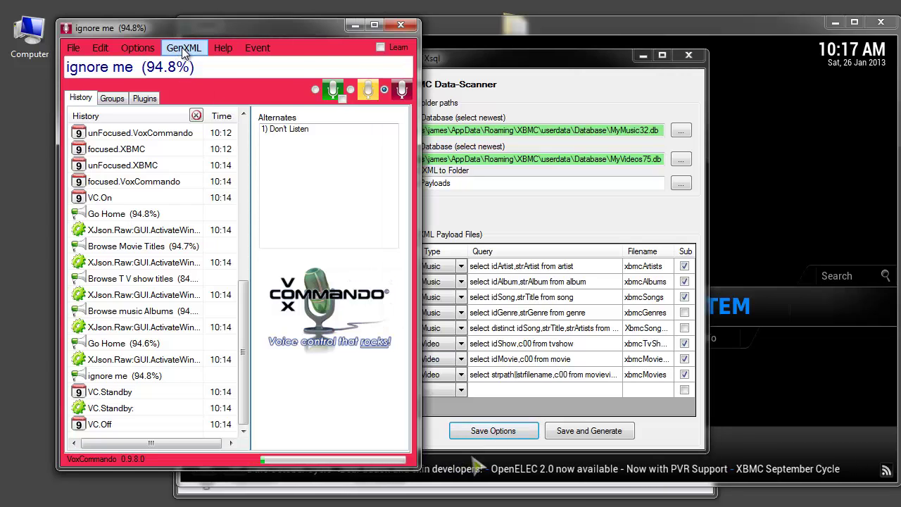
{"action": "left_click", "coordinate": [183, 47]}
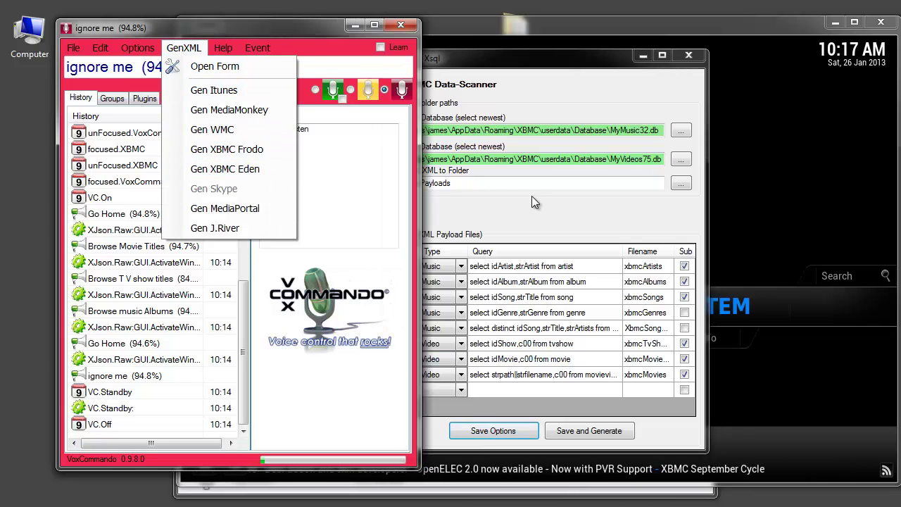
{"action": "left_click", "coordinate": [542, 224]}
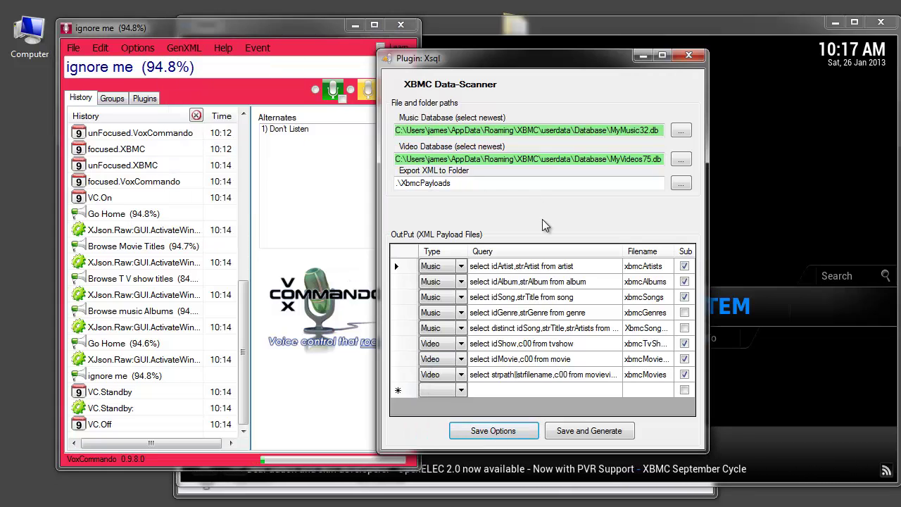
- Save the xsql options and generate the XML payload files, then review the scan report beside the output rows and dismiss it
{"action": "left_click", "coordinate": [596, 430]}
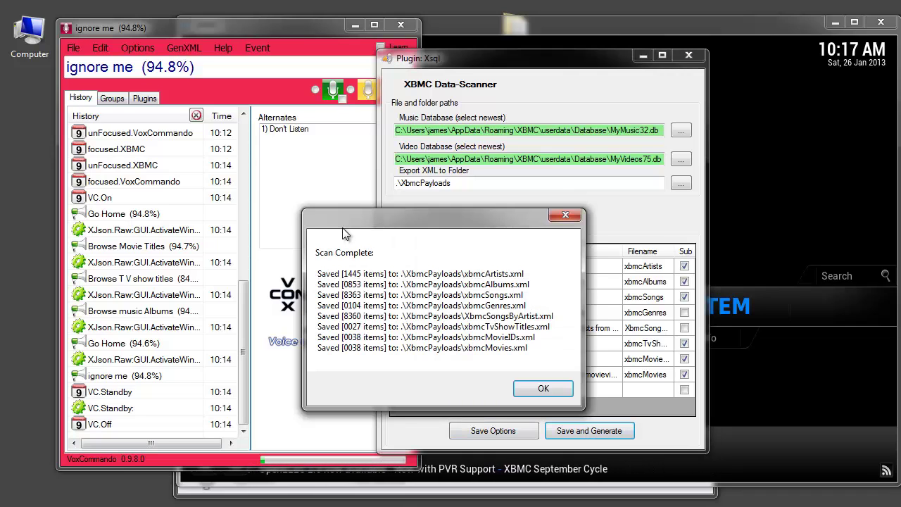
{"action": "left_click_drag", "start_coordinate": [355, 218], "coordinate": [399, 200]}
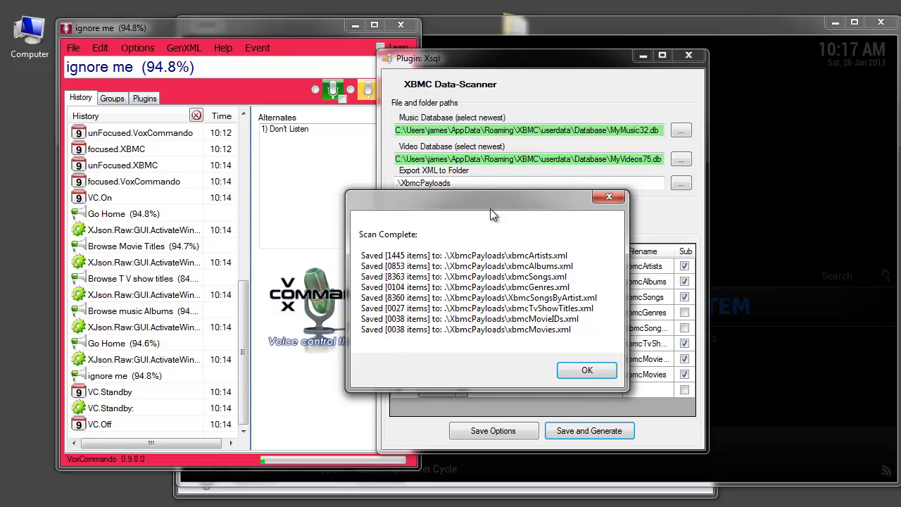
{"action": "left_click_drag", "start_coordinate": [488, 199], "coordinate": [302, 182]}
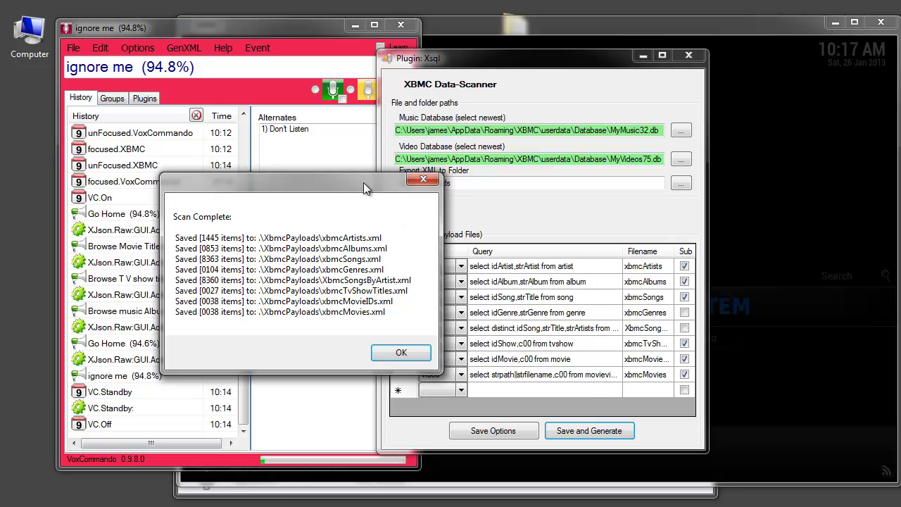
{"action": "left_click_drag", "start_coordinate": [364, 184], "coordinate": [318, 191]}
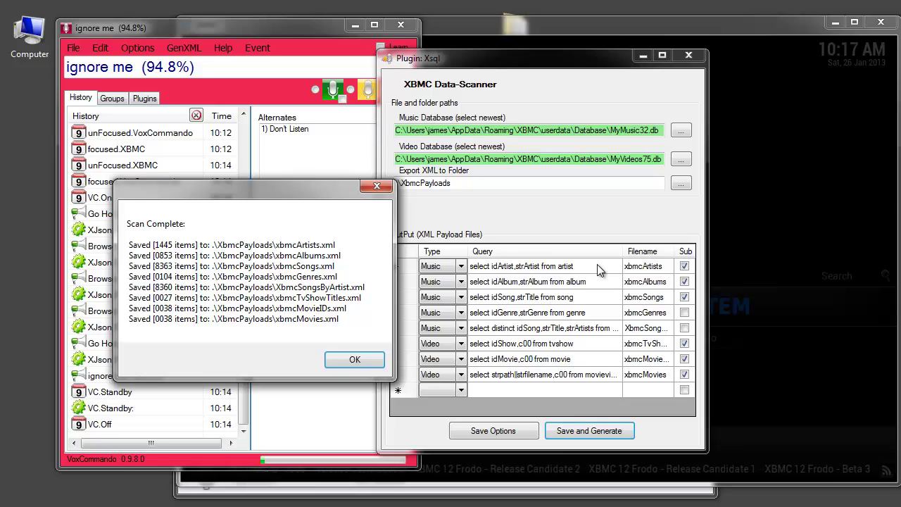
{"action": "left_click", "coordinate": [360, 359]}
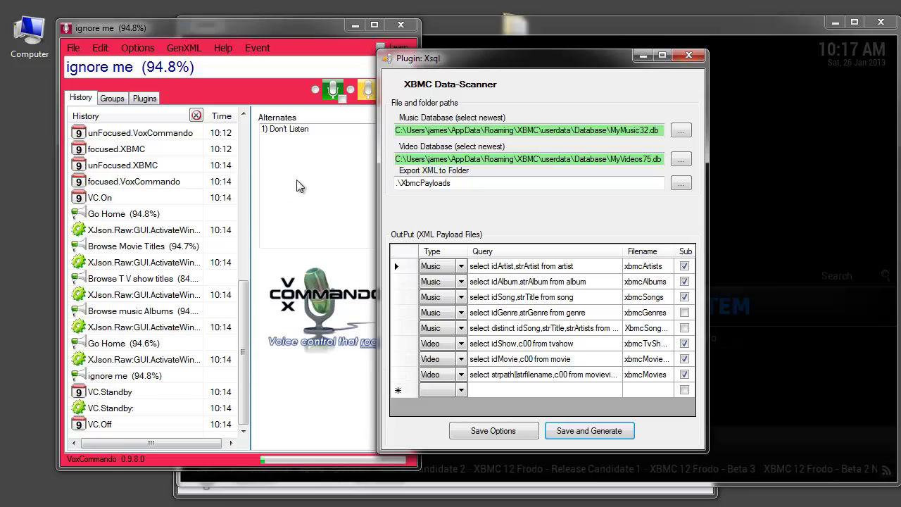
- Generate the XBMC Frodo XML payloads from VoxCommando's main window and acknowledge the scan report to rebuild the voice grammar
{"action": "left_click", "coordinate": [184, 48]}
{"action": "left_click", "coordinate": [186, 49]}
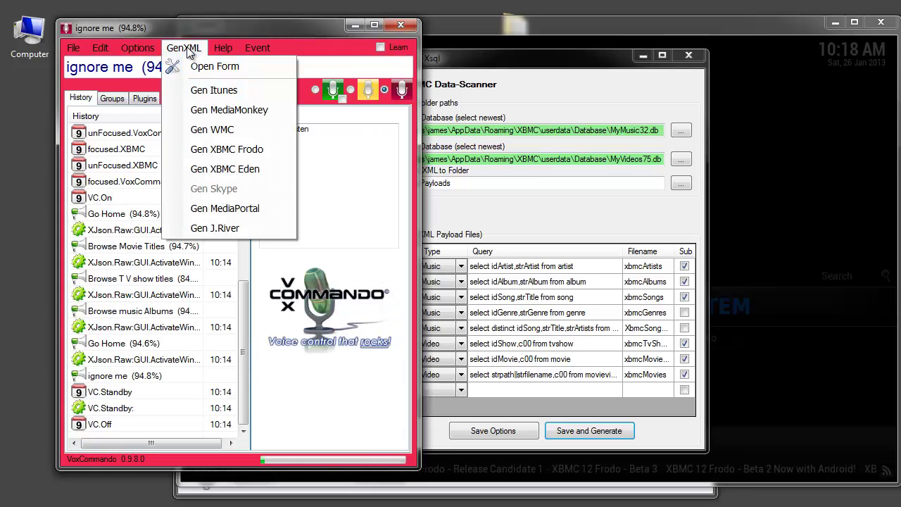
{"action": "left_click", "coordinate": [262, 149]}
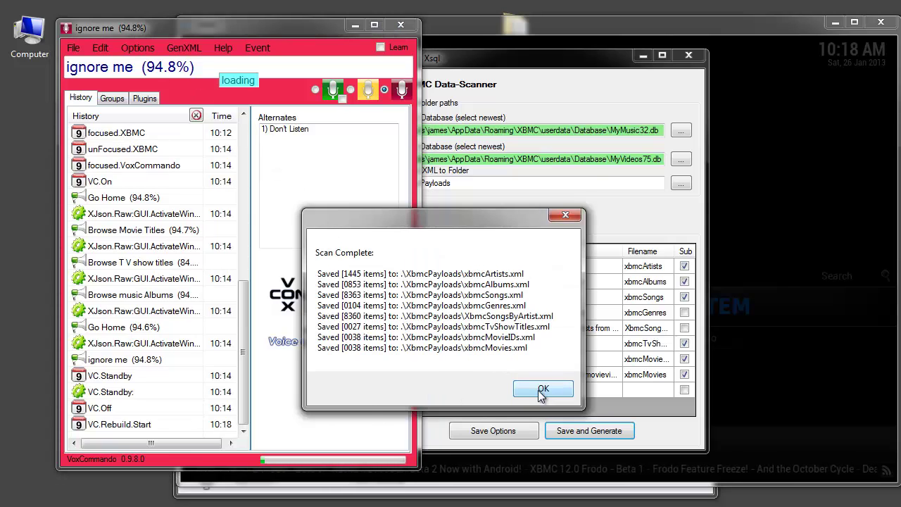
{"action": "left_click", "coordinate": [541, 391]}
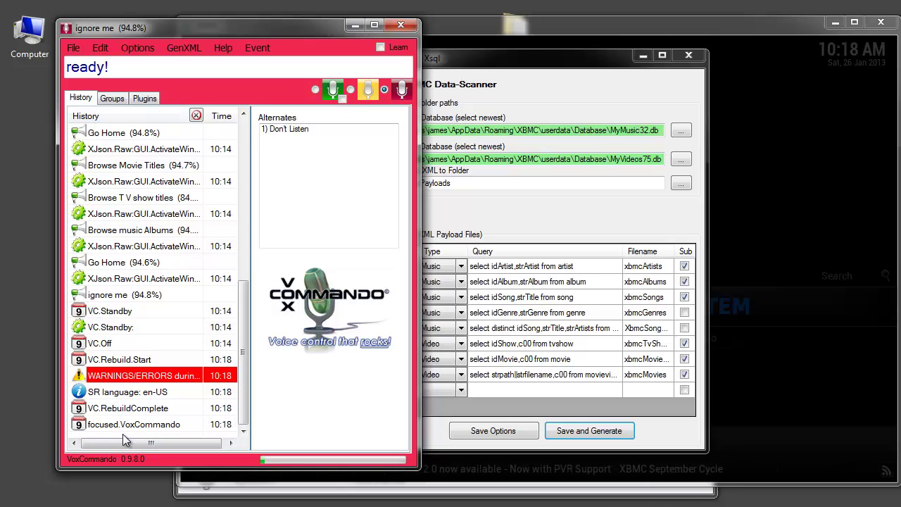
- Examine the details of the rebuild warnings entry in the history and close the xsql plugin settings
{"action": "left_click", "coordinate": [100, 380]}
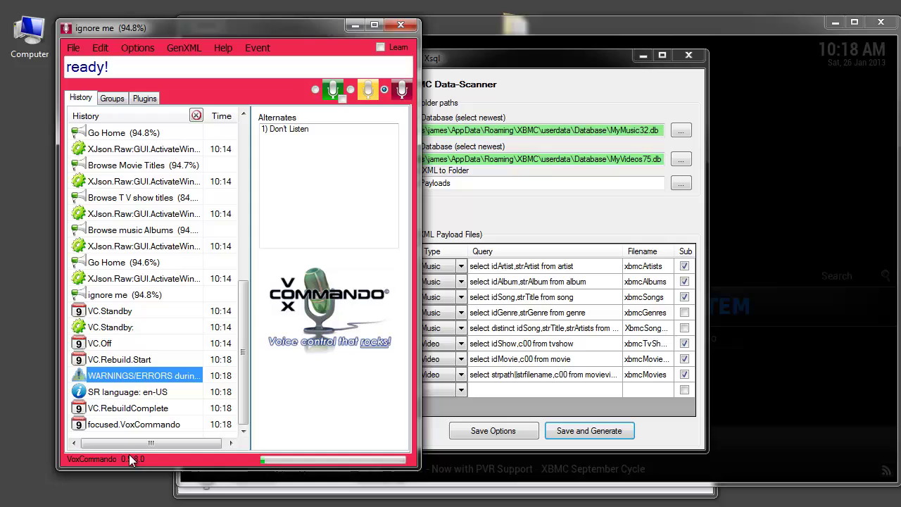
{"action": "mouse_move", "coordinate": [151, 377]}
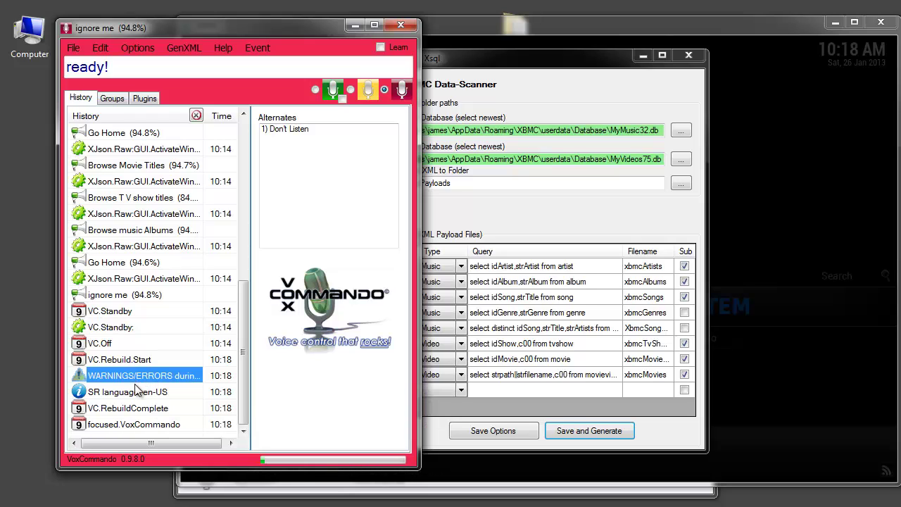
{"action": "left_click", "coordinate": [688, 56]}
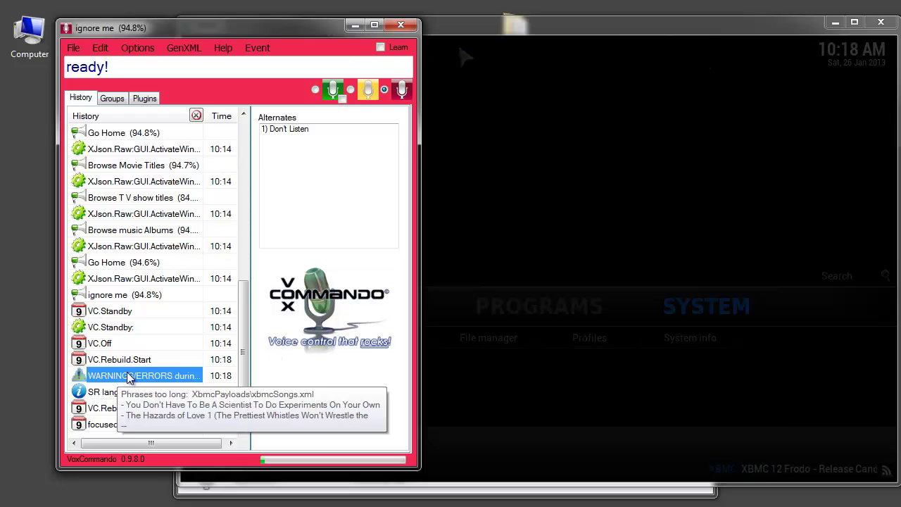
- Turn on VoxCommando's listening mode, test the voice command "play artist David Bowie", and switch to XBMC to view the playlist
{"action": "left_click", "coordinate": [566, 27]}
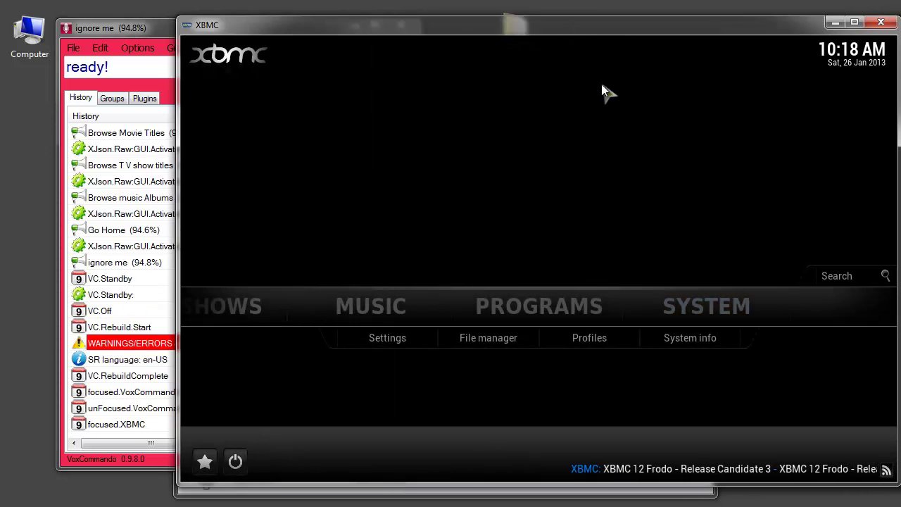
{"action": "left_click", "coordinate": [132, 28]}
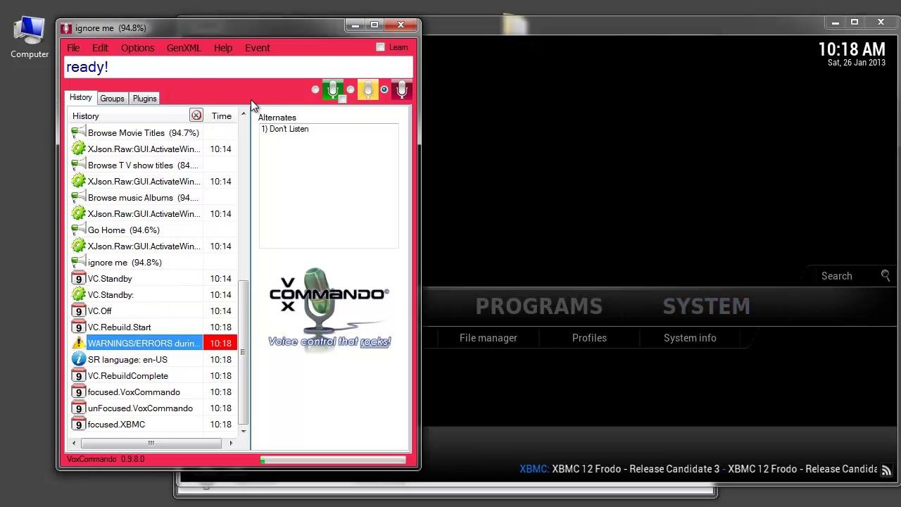
{"action": "left_click", "coordinate": [315, 89]}
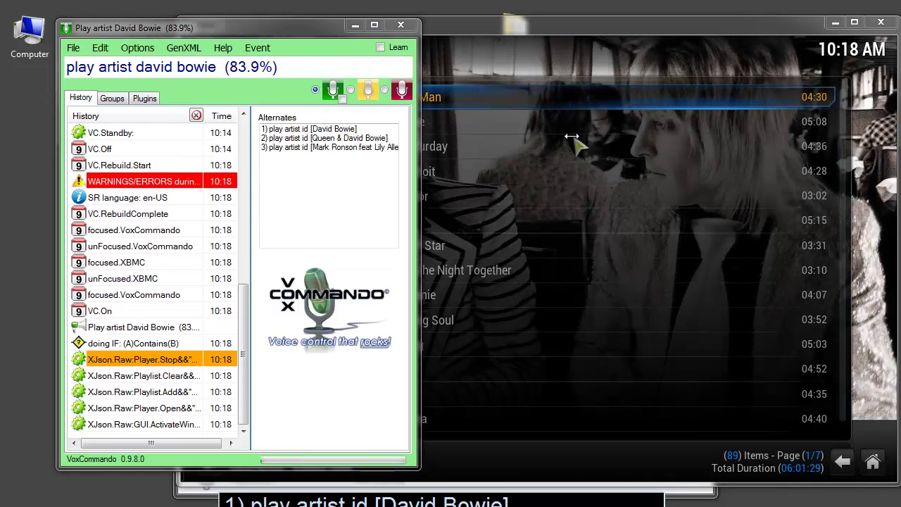
{"action": "left_click", "coordinate": [566, 27]}
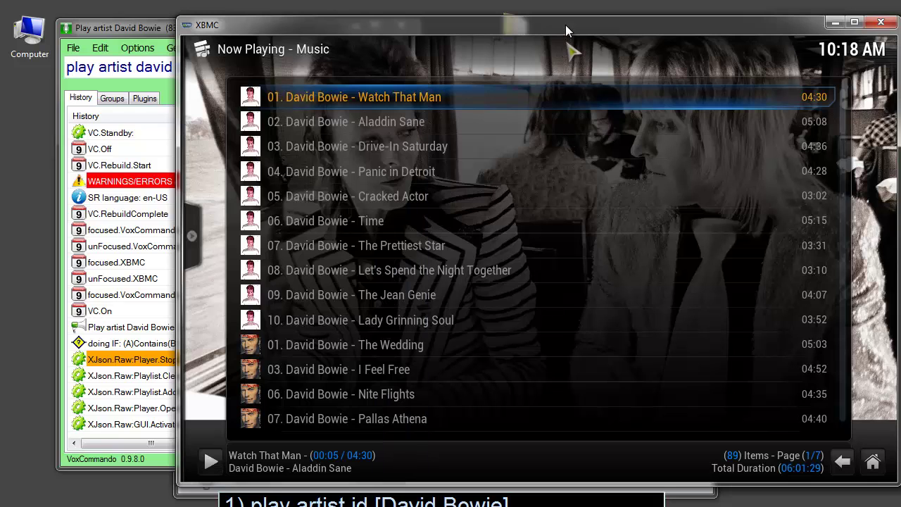